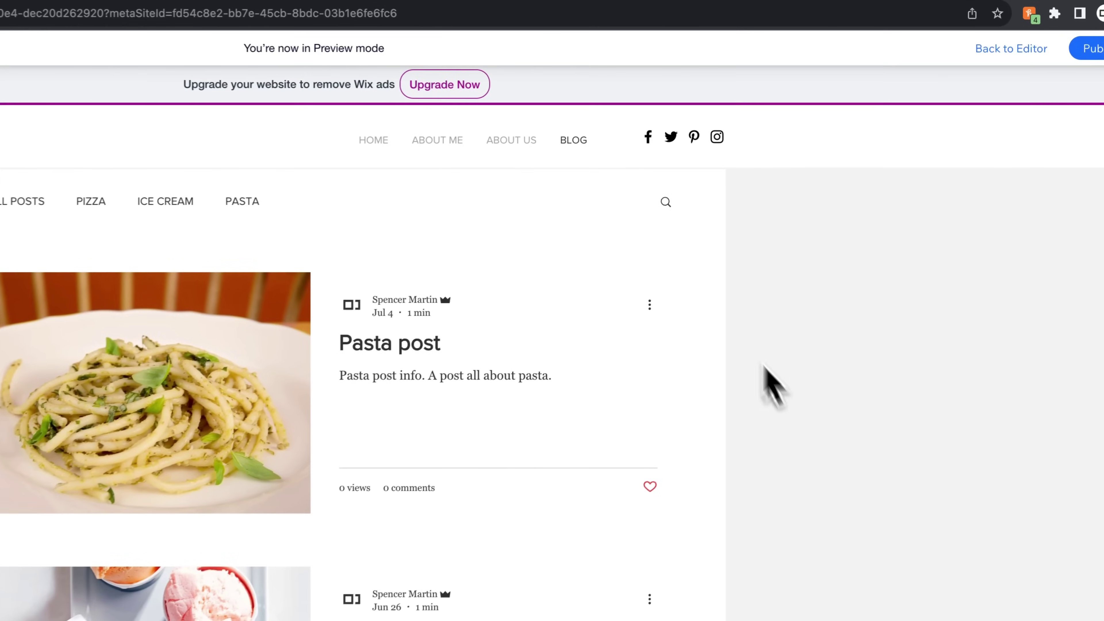
Step: Scroll through the previewed blog feed listing the Pasta, ice cream and pizza posts
{"action": "mouse_move", "coordinate": [718, 138]}
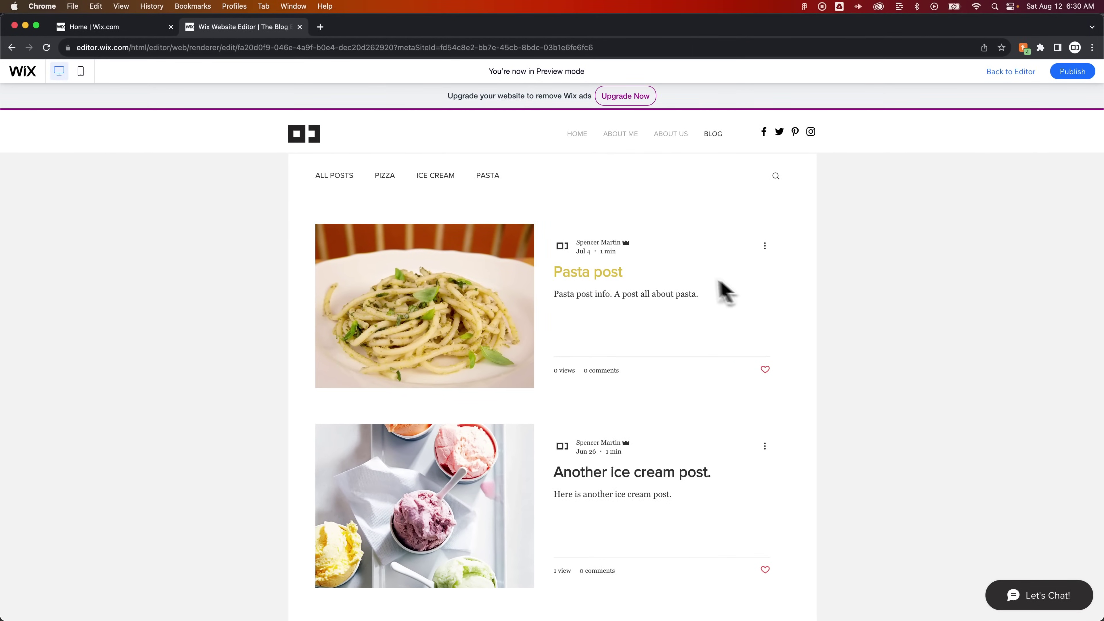
{"action": "scroll", "coordinate": [537, 221], "scroll_direction": "down", "scroll_amount": 8}
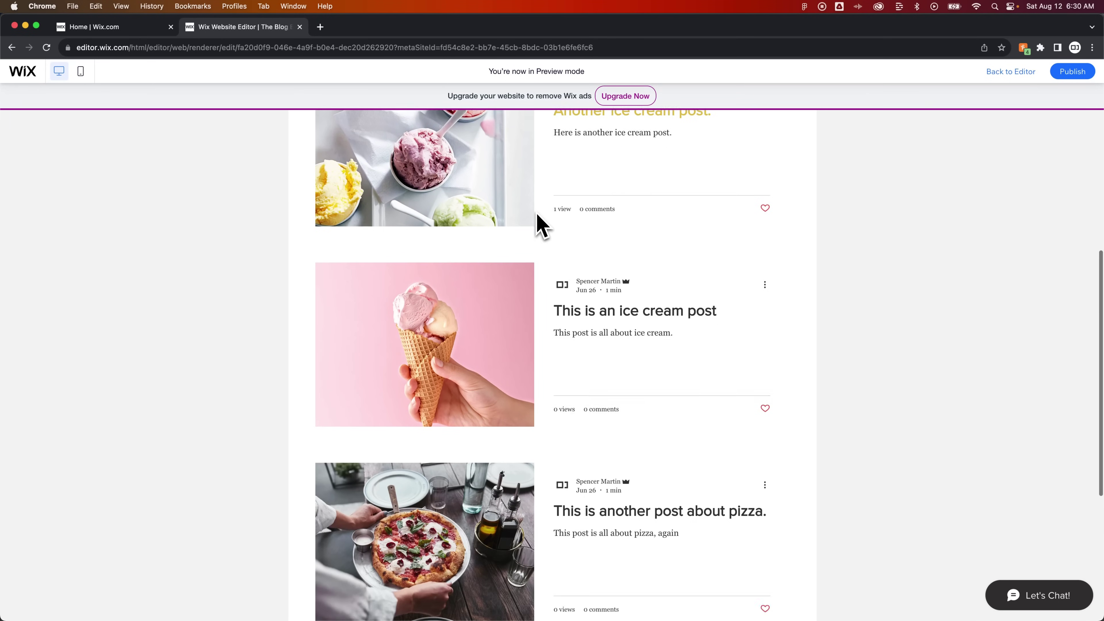
{"action": "scroll", "coordinate": [537, 222], "scroll_direction": "down", "scroll_amount": 5}
{"action": "scroll", "coordinate": [537, 224], "scroll_direction": "up", "scroll_amount": 13}
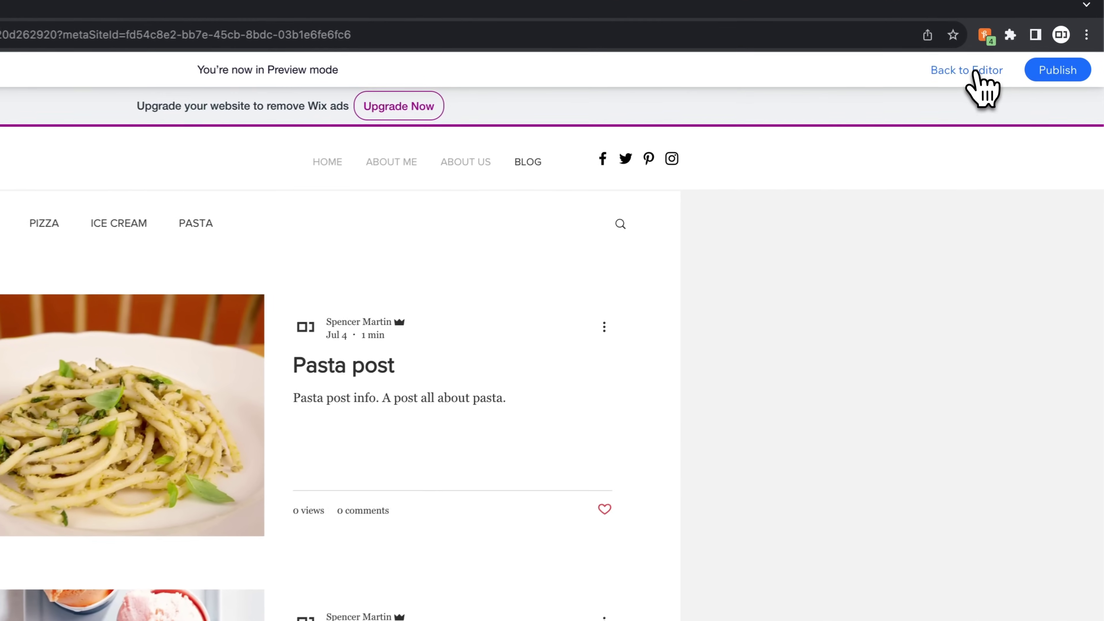
Step: Go back to the editor and select the Blog Feed section on the BLOG page
{"action": "left_click", "coordinate": [986, 71]}
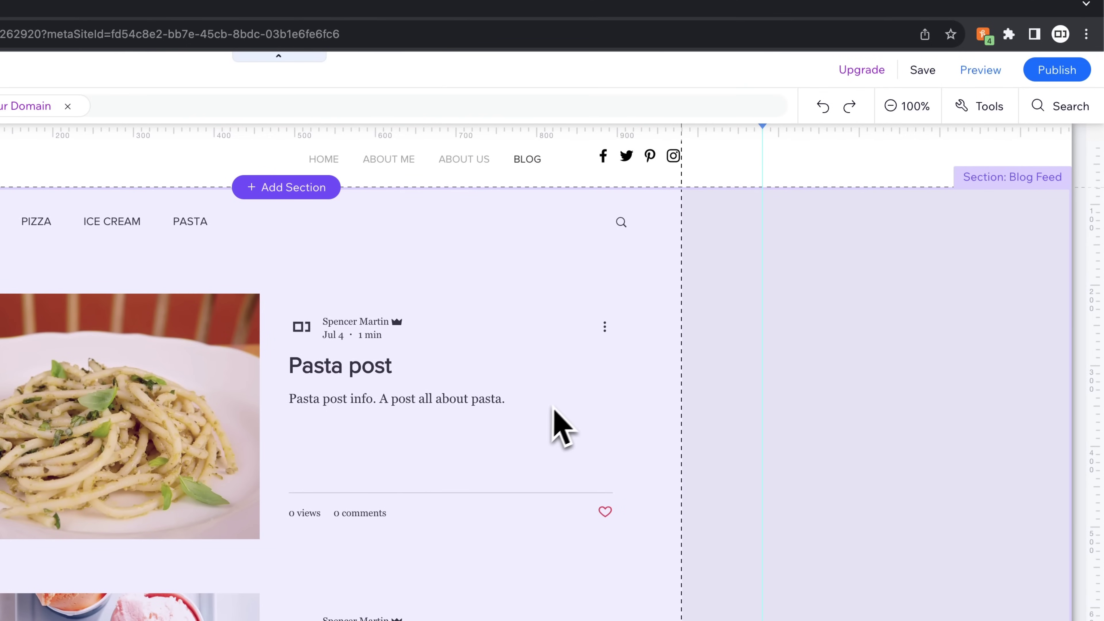
{"action": "left_click", "coordinate": [605, 379]}
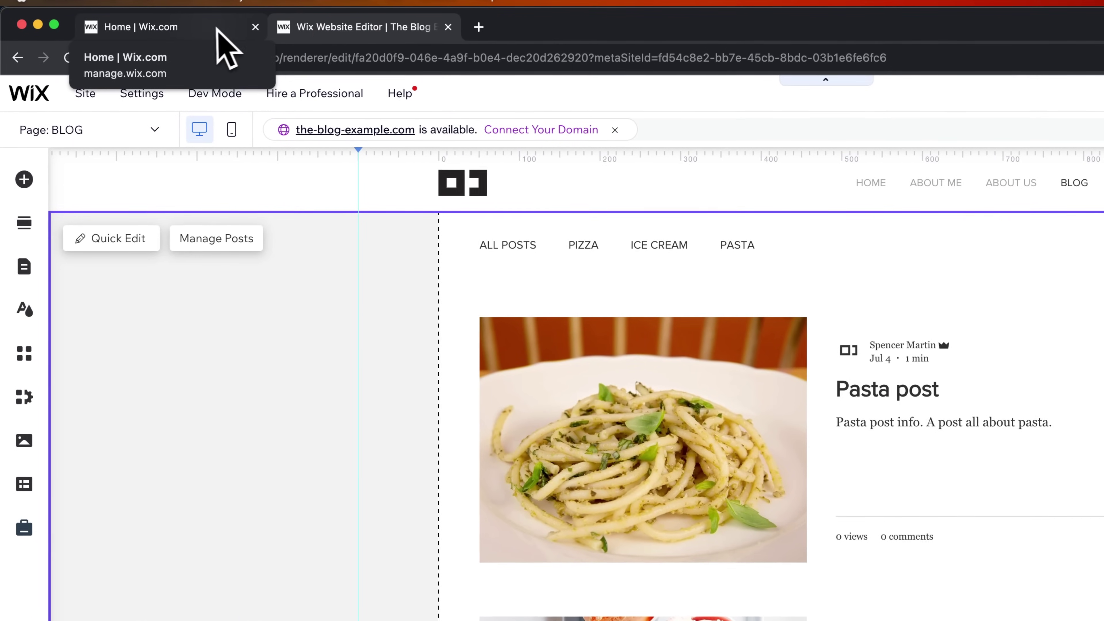
Step: Switch to the Home dashboard tab and open Blog's Overview of the five recent posts
{"action": "left_click", "coordinate": [210, 31]}
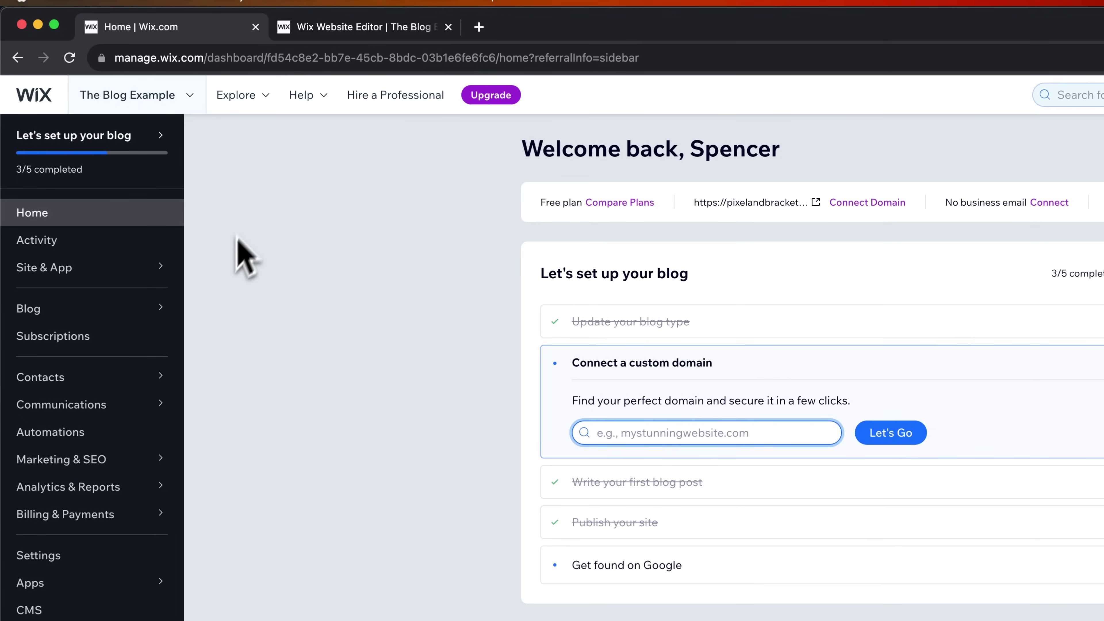
{"action": "mouse_move", "coordinate": [131, 309]}
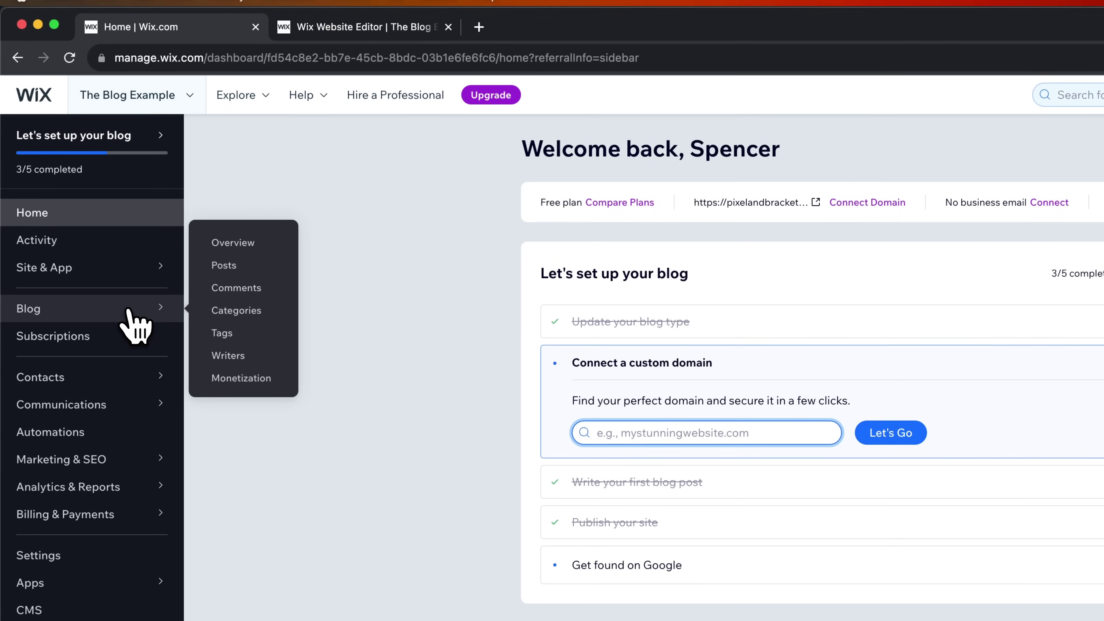
{"action": "left_click", "coordinate": [133, 310]}
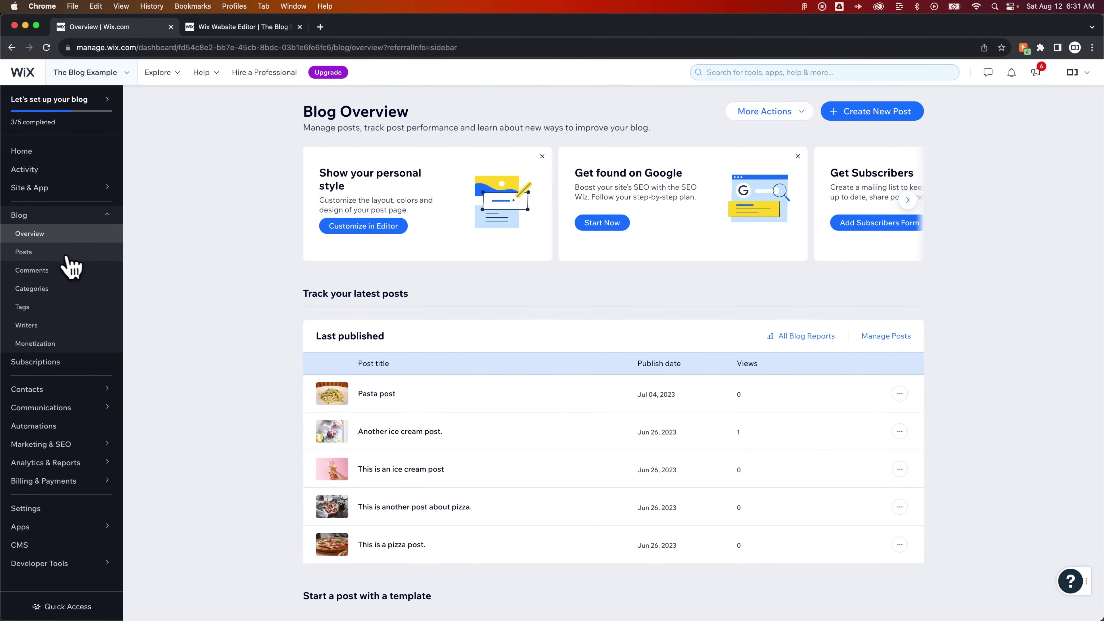
Step: Open the blog Posts list and check the Drafts, Trash and Scheduled tabs for posts
{"action": "left_click", "coordinate": [64, 262]}
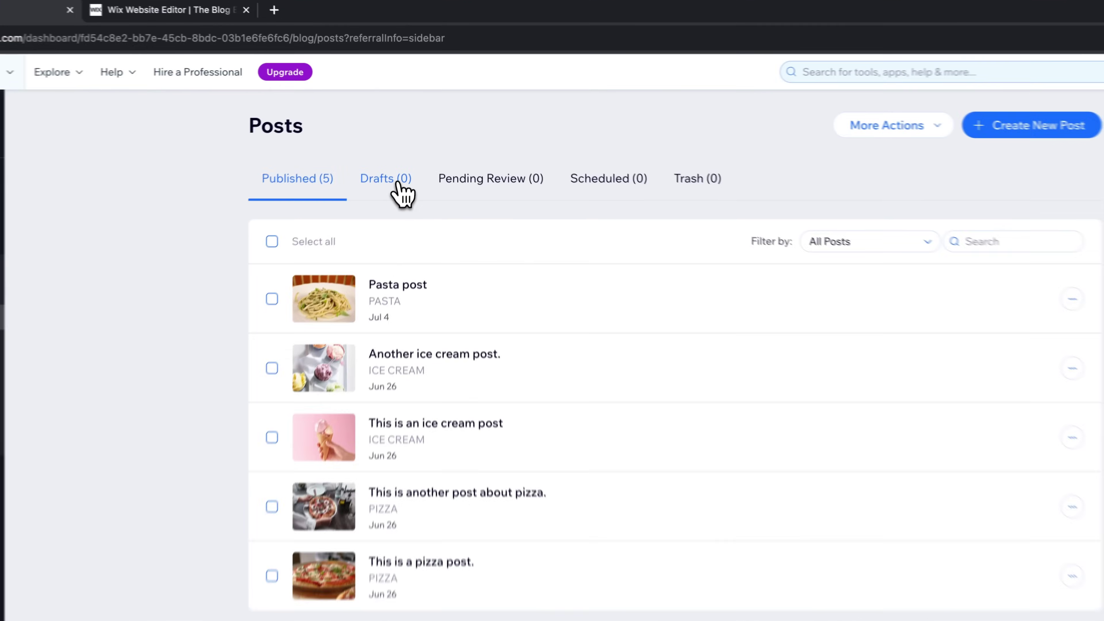
{"action": "left_click", "coordinate": [402, 152]}
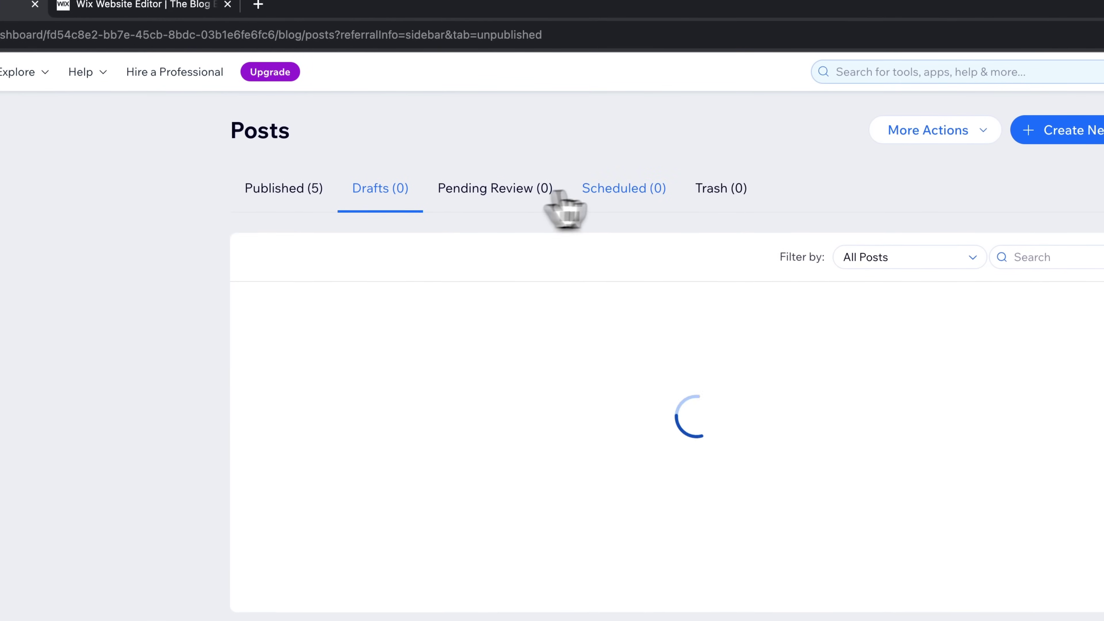
{"action": "left_click", "coordinate": [733, 191]}
{"action": "left_click", "coordinate": [633, 190]}
Step: Return to the Published posts, ticking and then unticking the Pasta post
{"action": "left_click", "coordinate": [260, 194]}
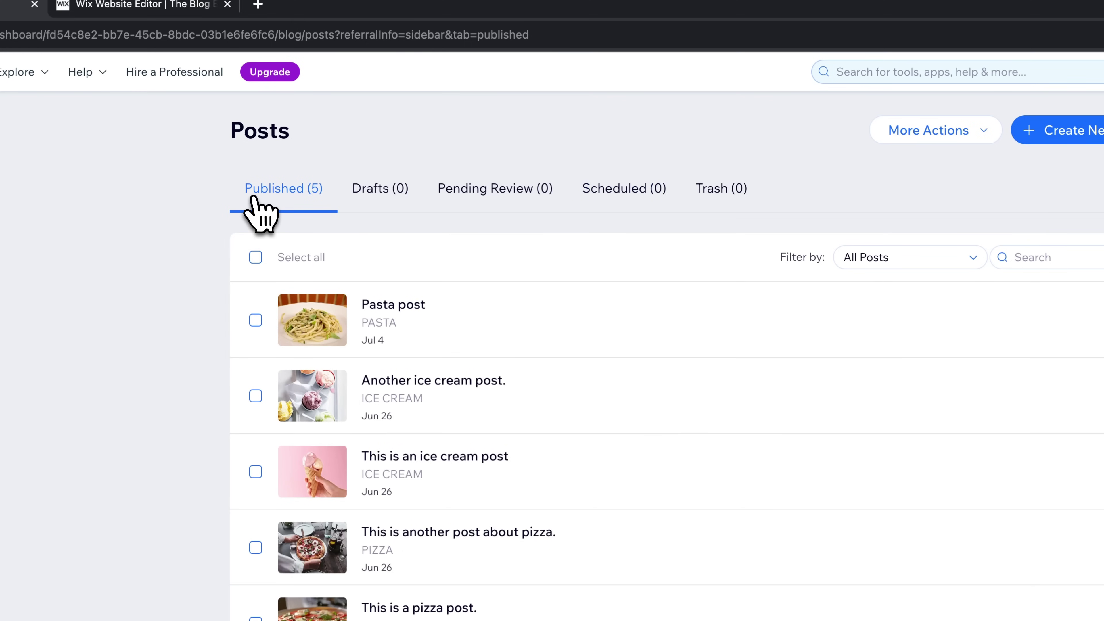
{"action": "left_click", "coordinate": [256, 320]}
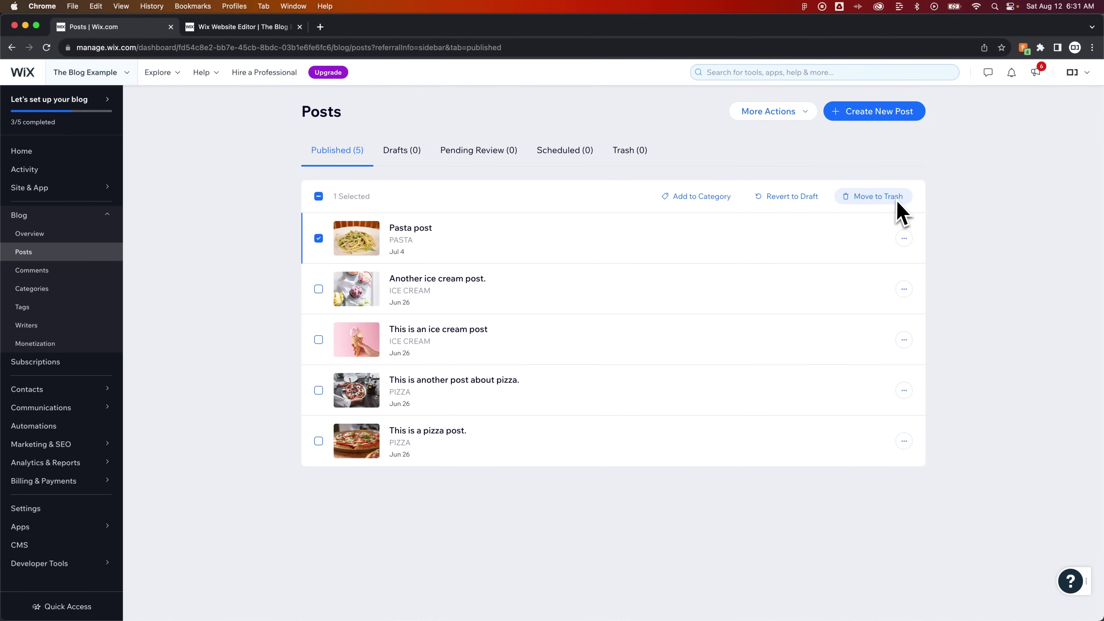
{"action": "left_click", "coordinate": [318, 239]}
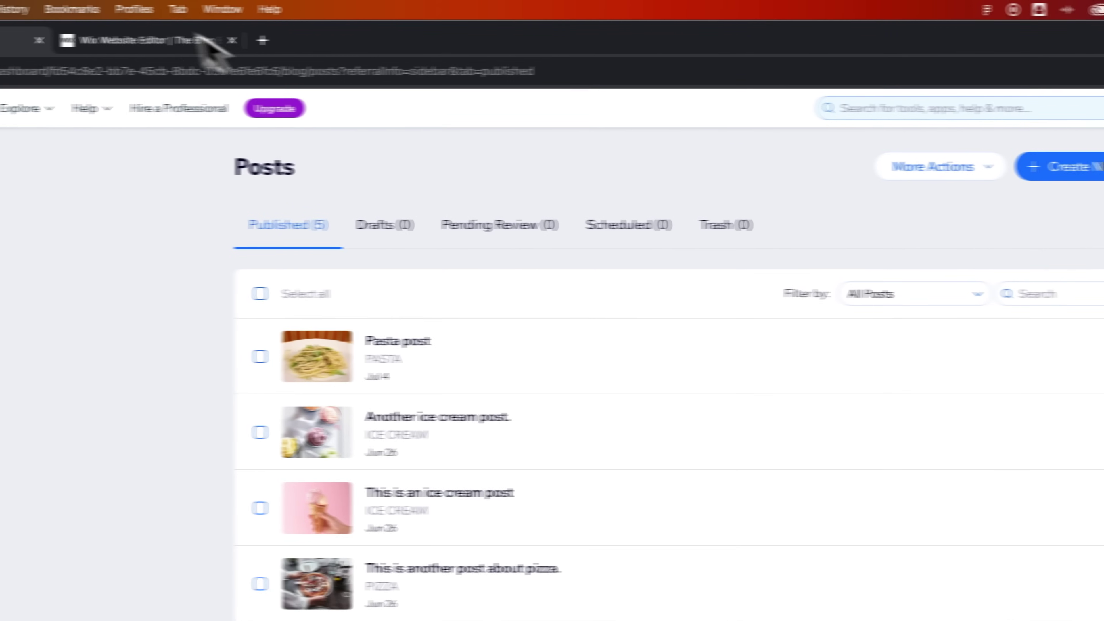
Step: Back in the editor, select the blog feed and open Manage Posts to show the Blog overview
{"action": "left_click", "coordinate": [205, 40]}
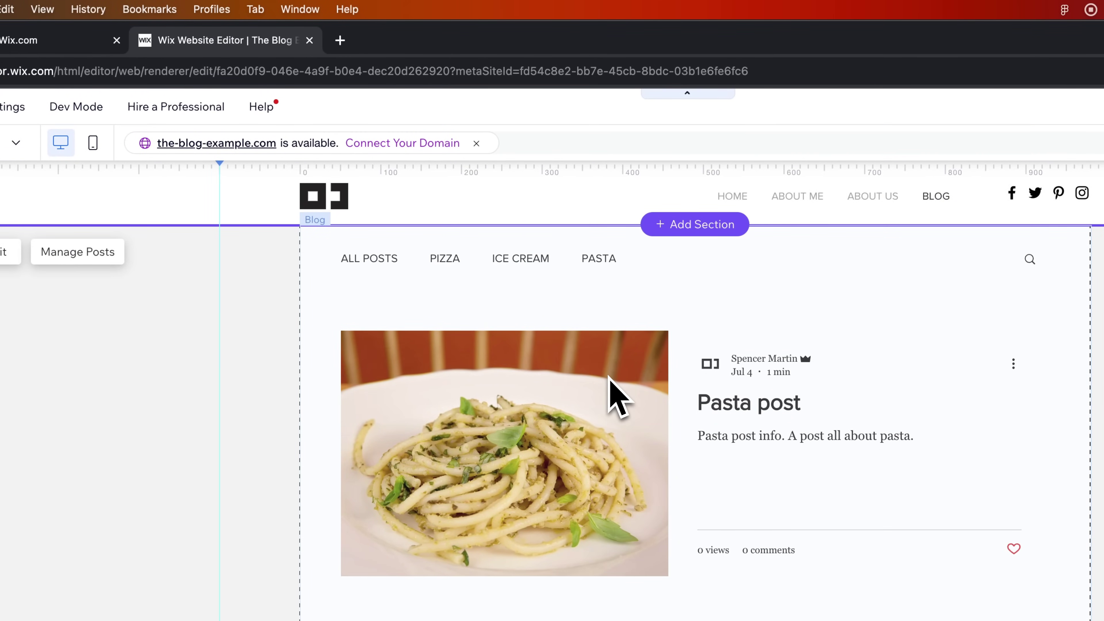
{"action": "left_click", "coordinate": [610, 377]}
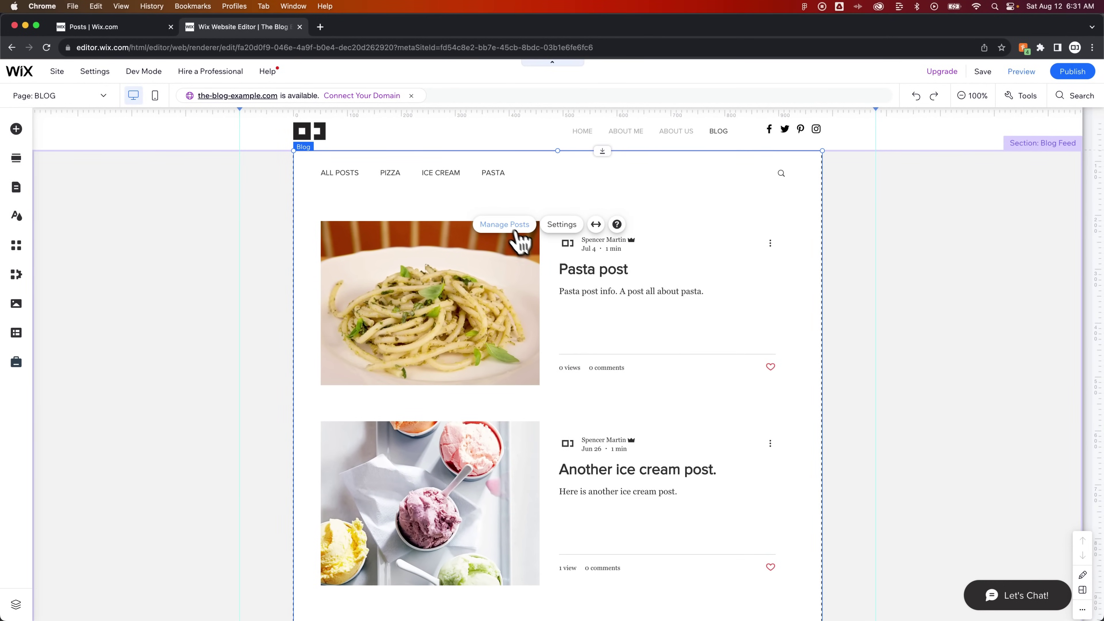
{"action": "left_click", "coordinate": [505, 225]}
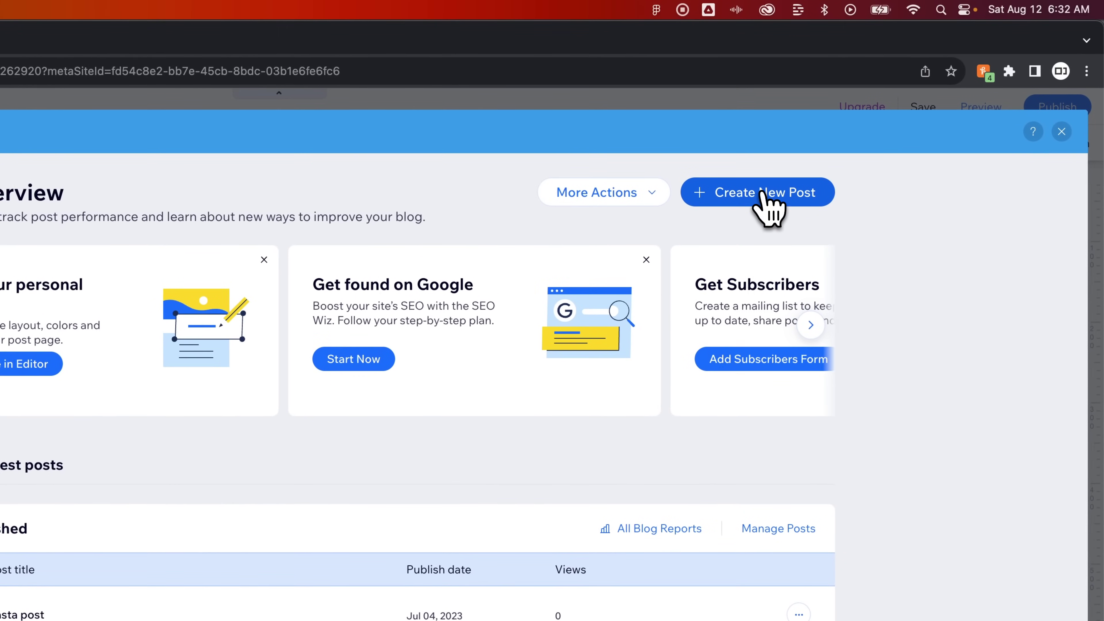
Step: Create a new blog post and title it 'Burgers'
{"action": "left_click", "coordinate": [823, 158]}
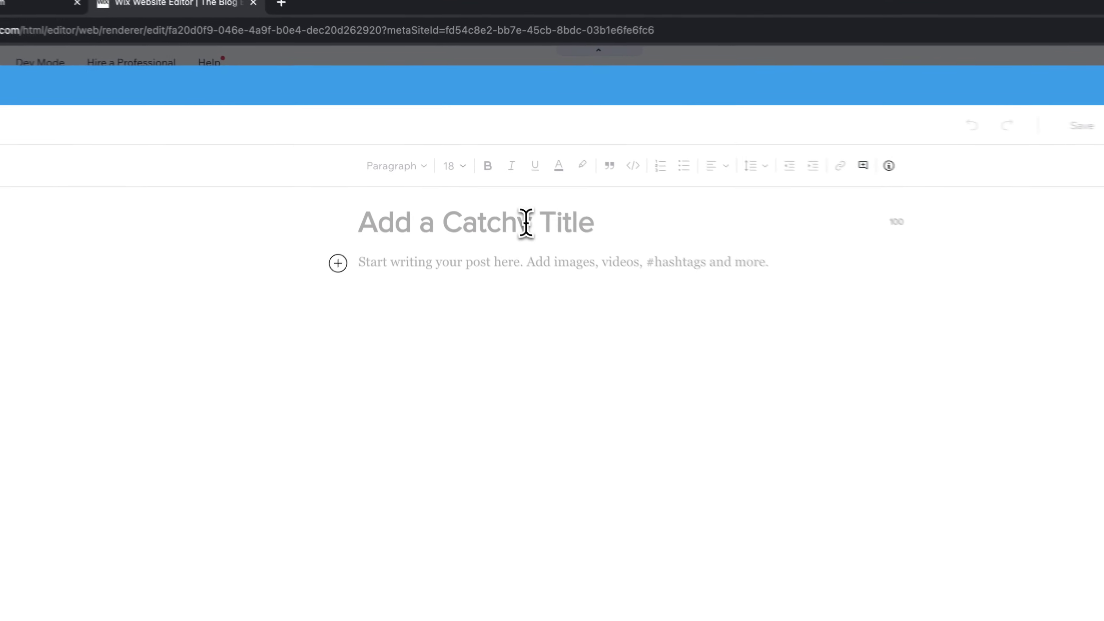
{"action": "type", "text": "Burgers"}
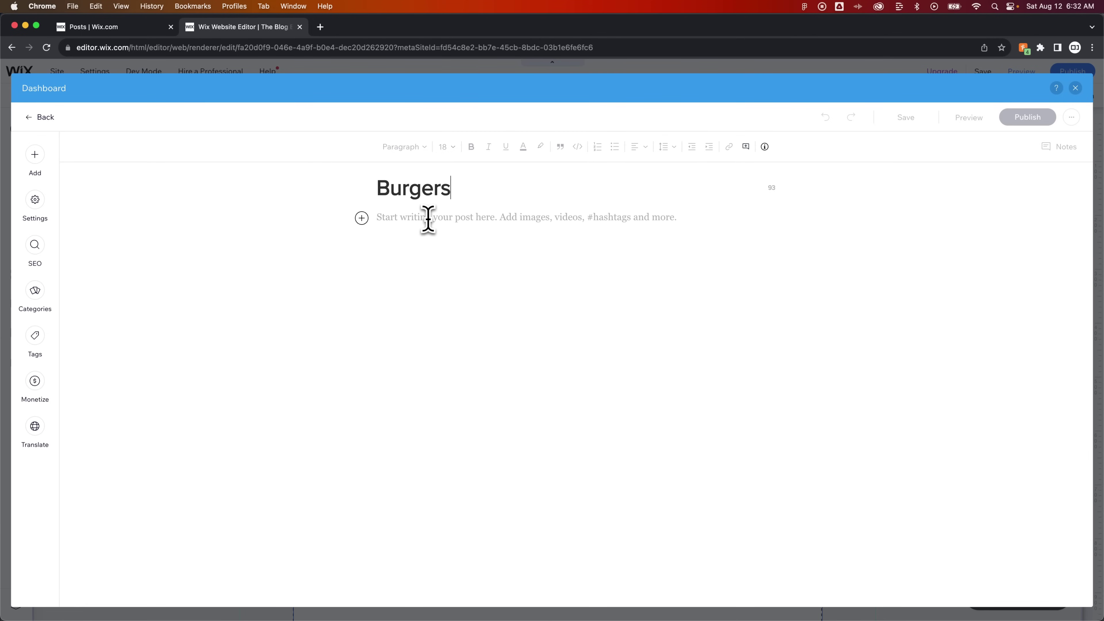
Step: Write 'This is a post about burgers.' in the post body
{"action": "left_click", "coordinate": [393, 220]}
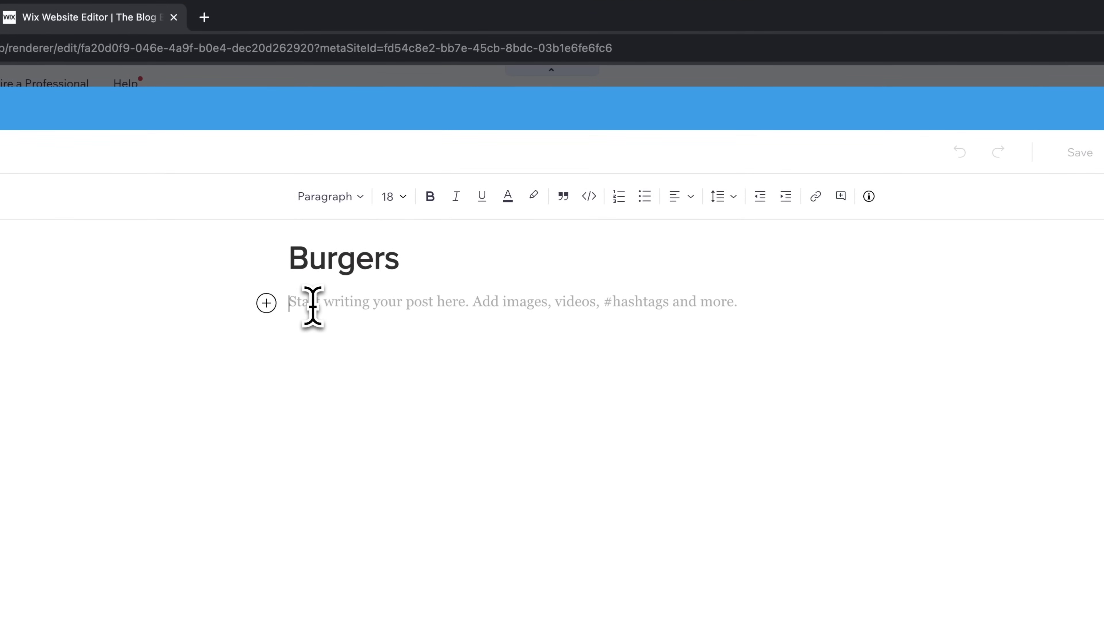
{"action": "type", "text": "This is a post about burgers."}
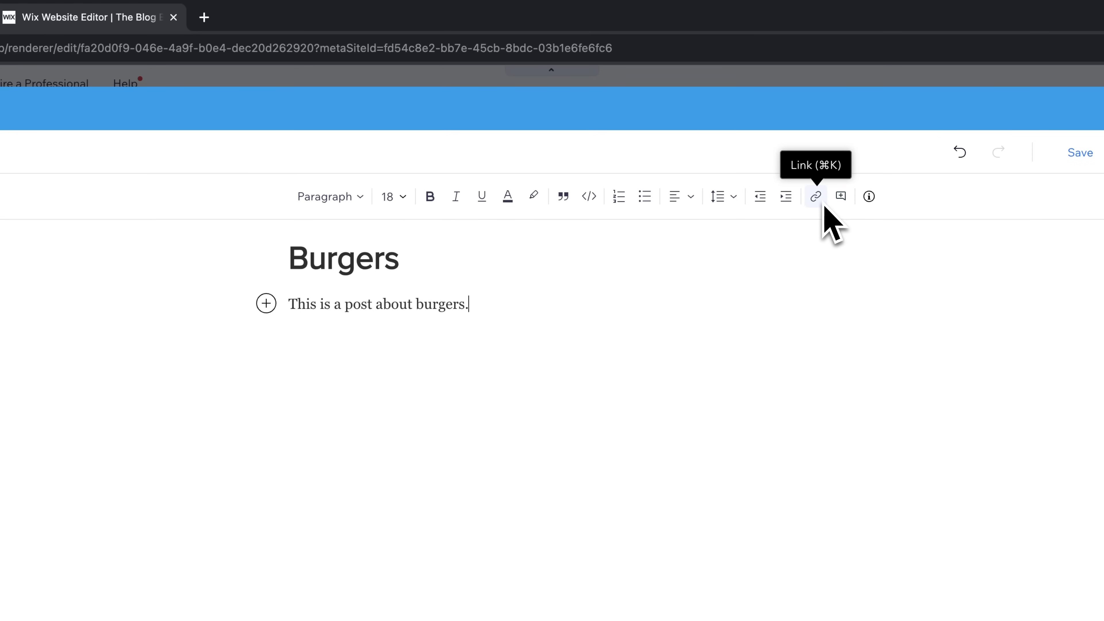
{"action": "mouse_move", "coordinate": [865, 201]}
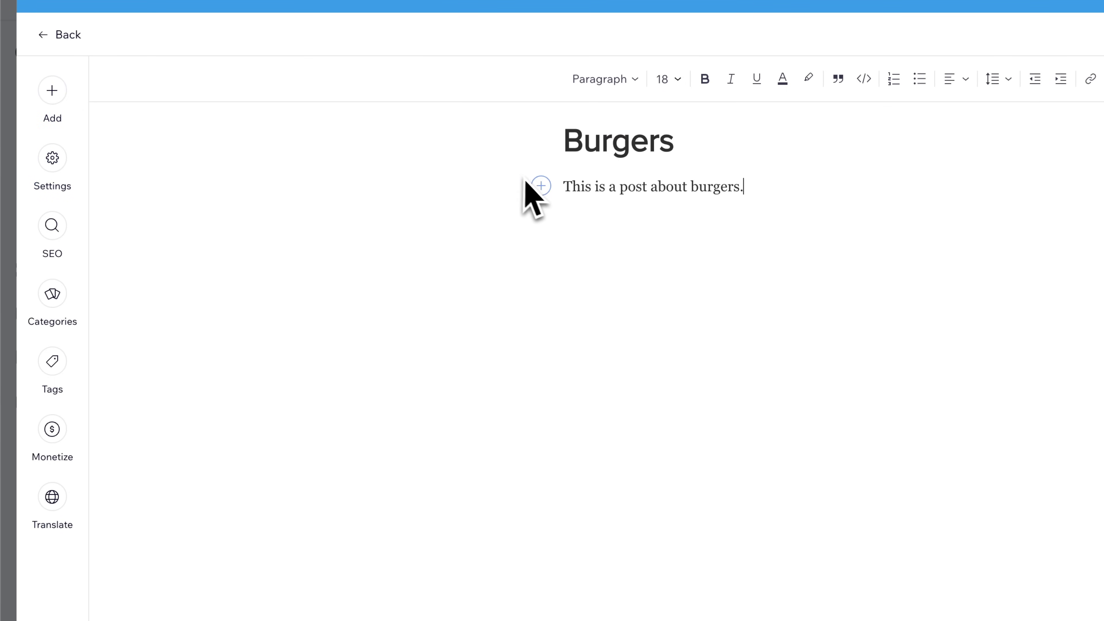
Step: Open the inline Add panel of media and elements and start a new line after 'burgers.'
{"action": "left_click", "coordinate": [542, 187]}
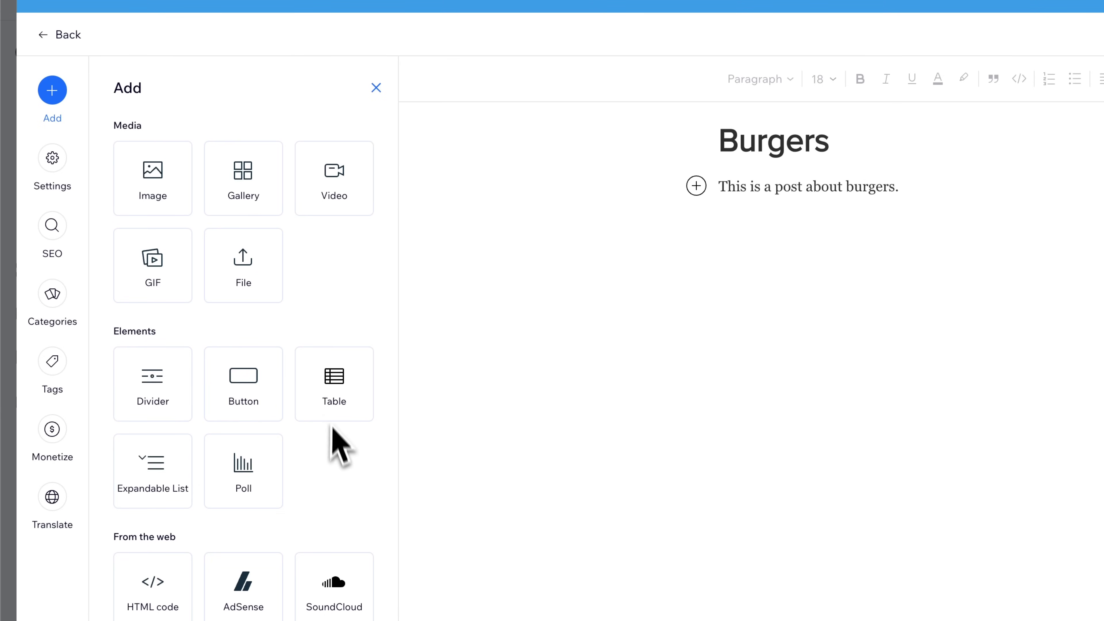
{"action": "scroll", "coordinate": [234, 537], "scroll_direction": "down", "scroll_amount": 2}
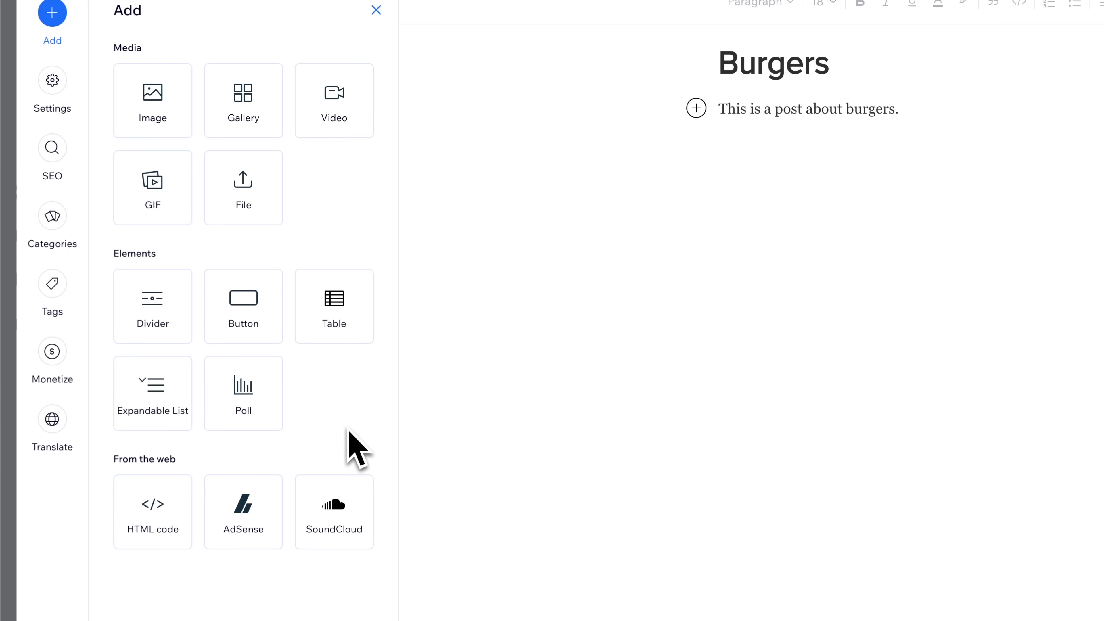
{"action": "left_click", "coordinate": [908, 109]}
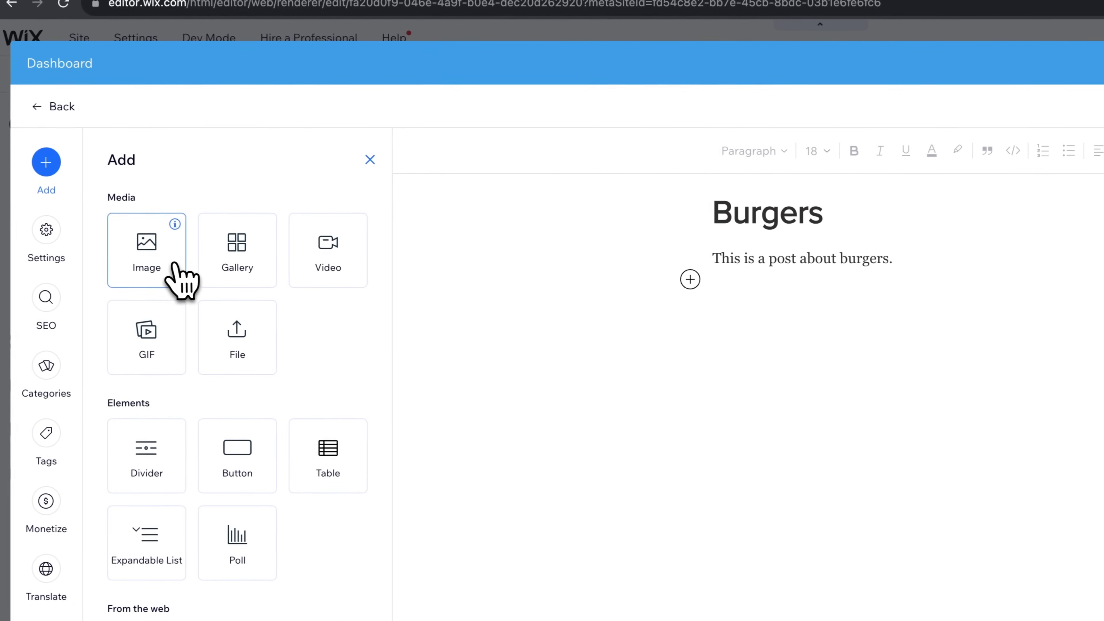
Step: Search the Media from Wix stock images for 'burgers' in the Choose Images dialog
{"action": "left_click", "coordinate": [179, 263]}
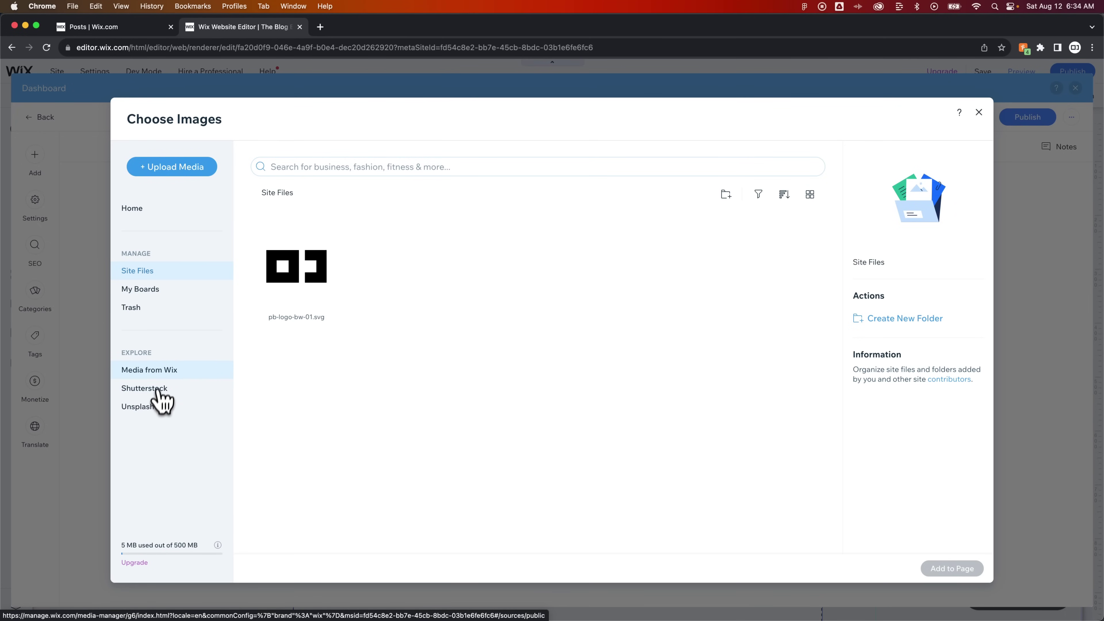
{"action": "left_click", "coordinate": [164, 376]}
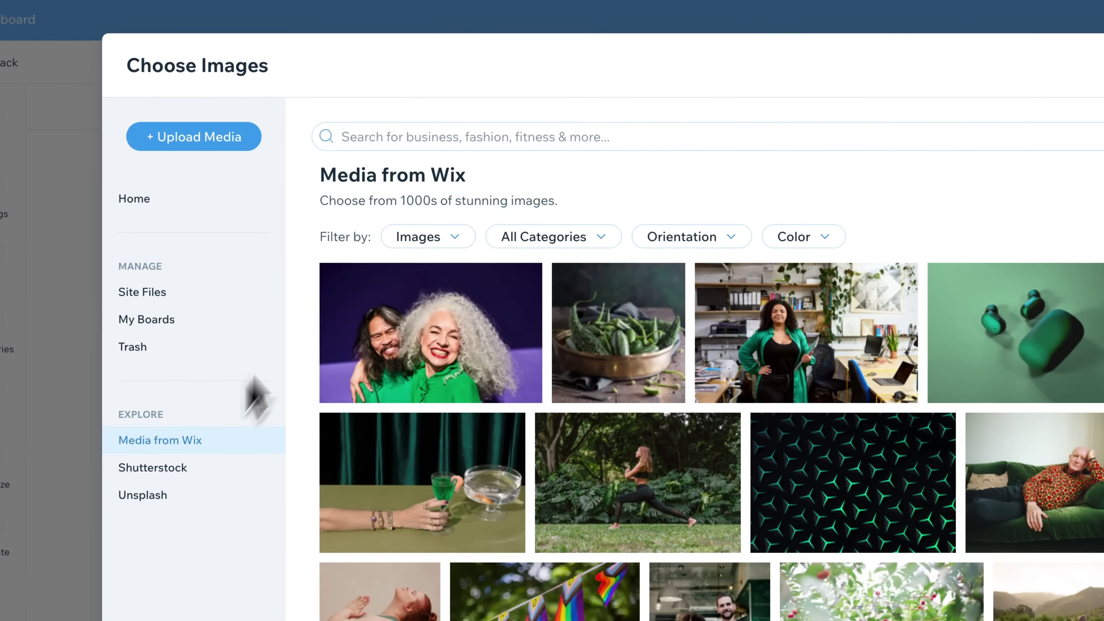
{"action": "left_click", "coordinate": [432, 139]}
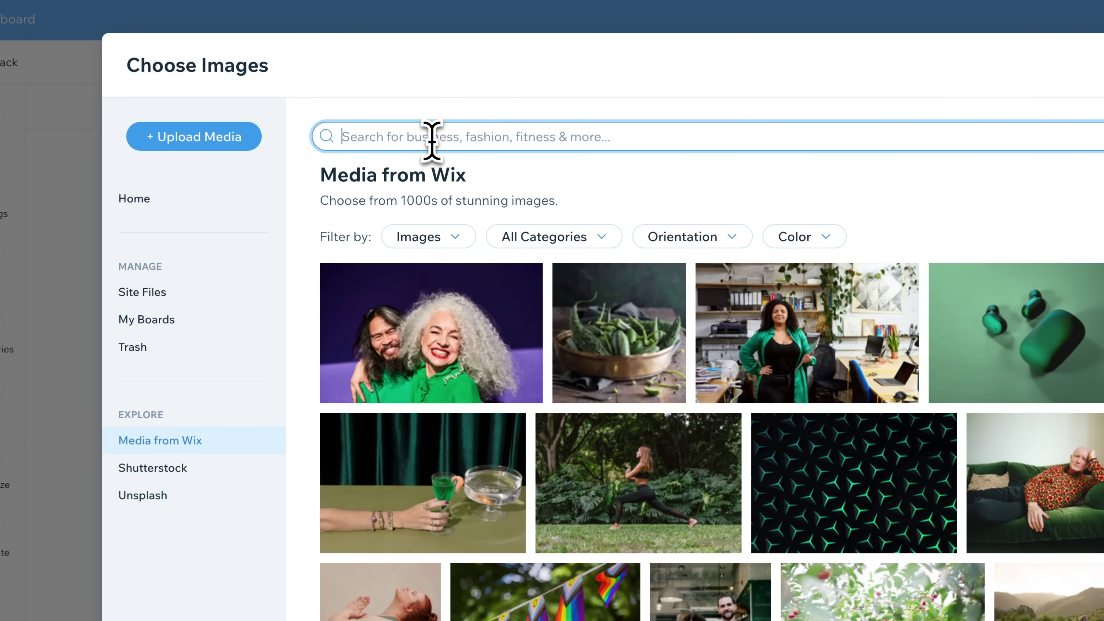
{"action": "type", "text": "burgers"}
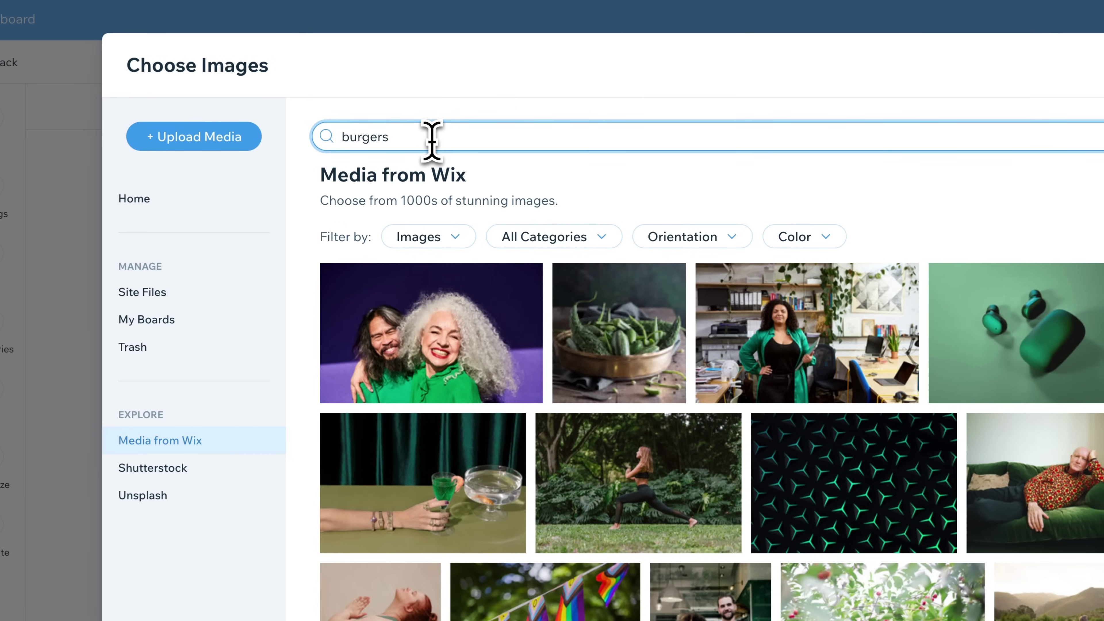
{"action": "key", "text": "Return"}
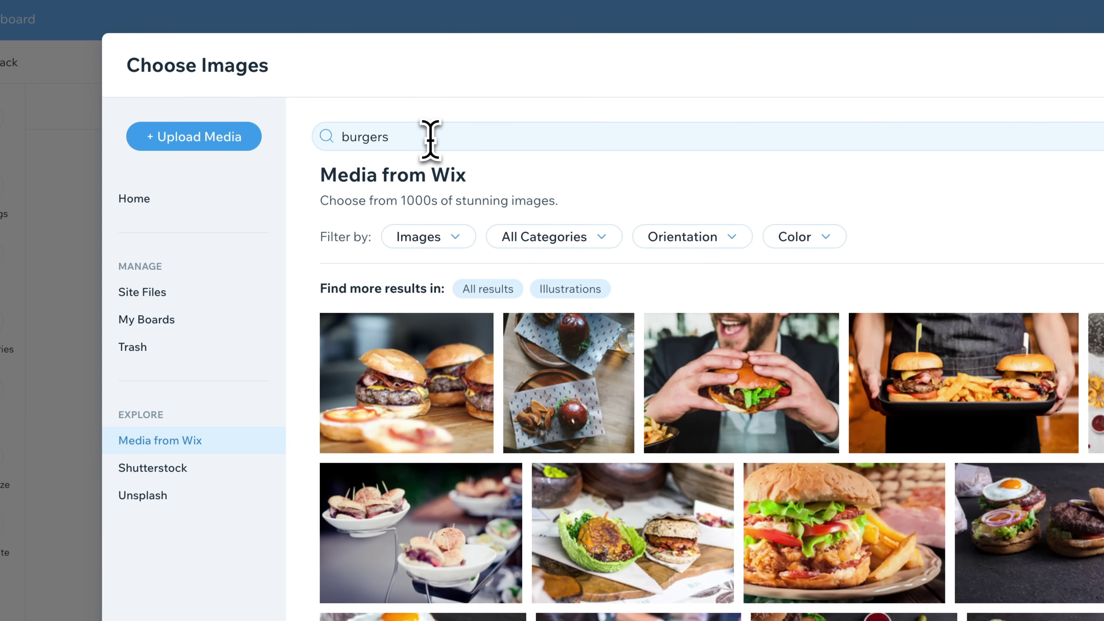
{"action": "mouse_move", "coordinate": [765, 399]}
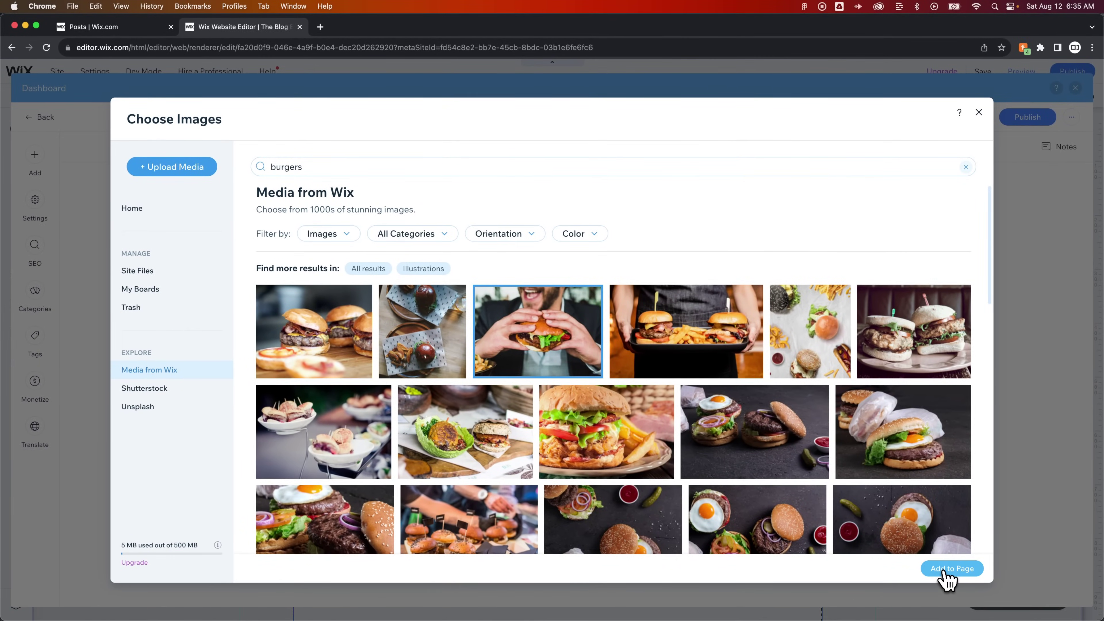
Step: Add the Burger Close Up photo to the post, cancelling the link dialog so it has no link
{"action": "left_click", "coordinate": [954, 573]}
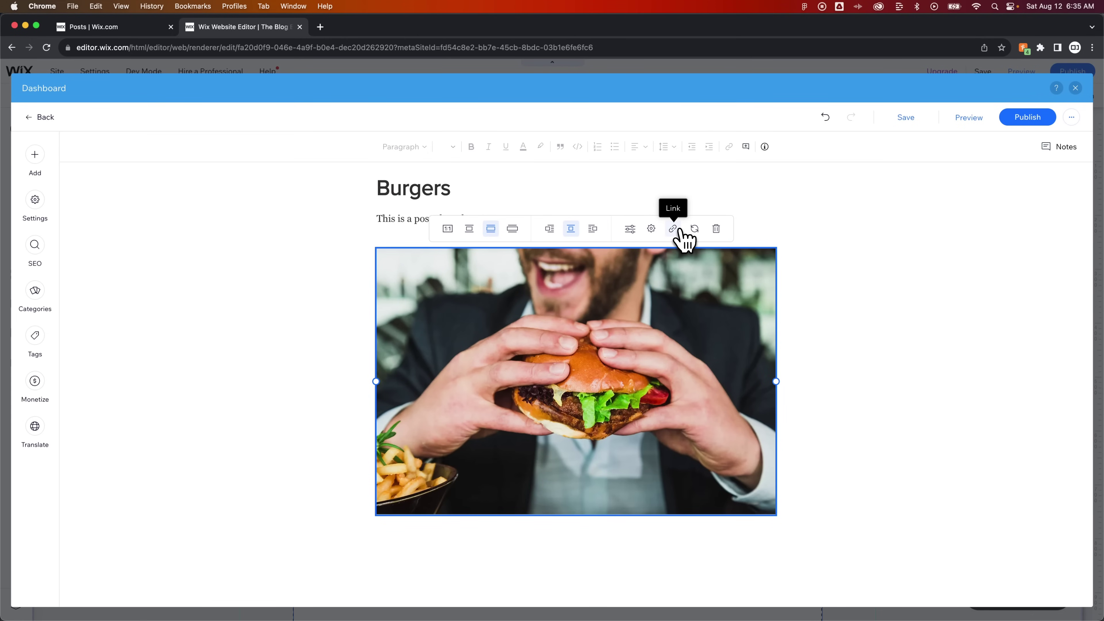
{"action": "left_click", "coordinate": [673, 229]}
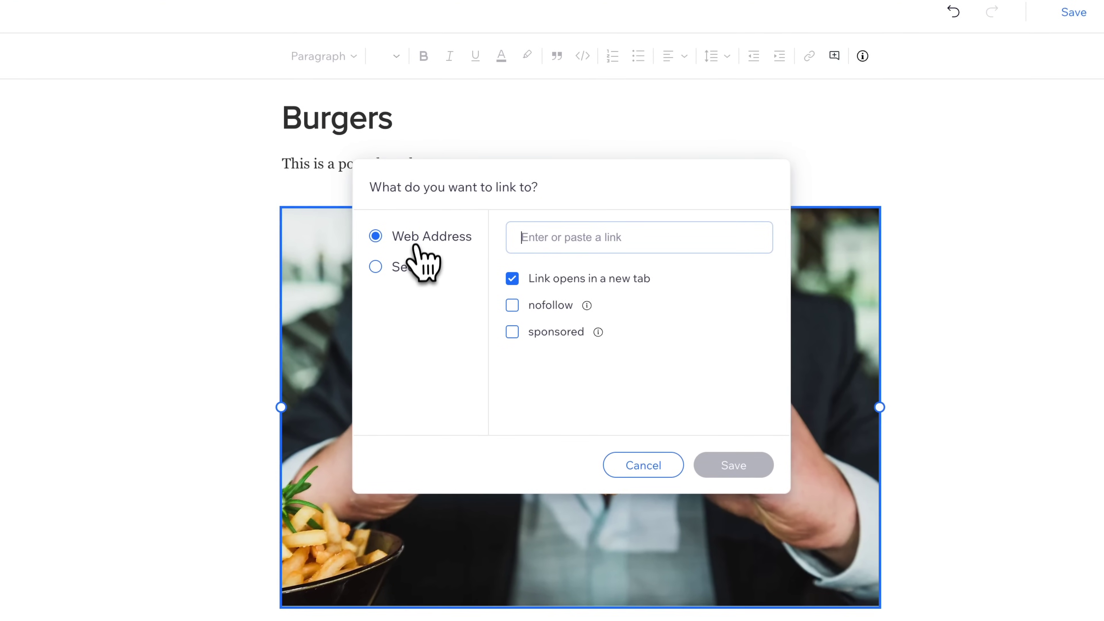
{"action": "left_click", "coordinate": [411, 268]}
{"action": "left_click", "coordinate": [630, 468]}
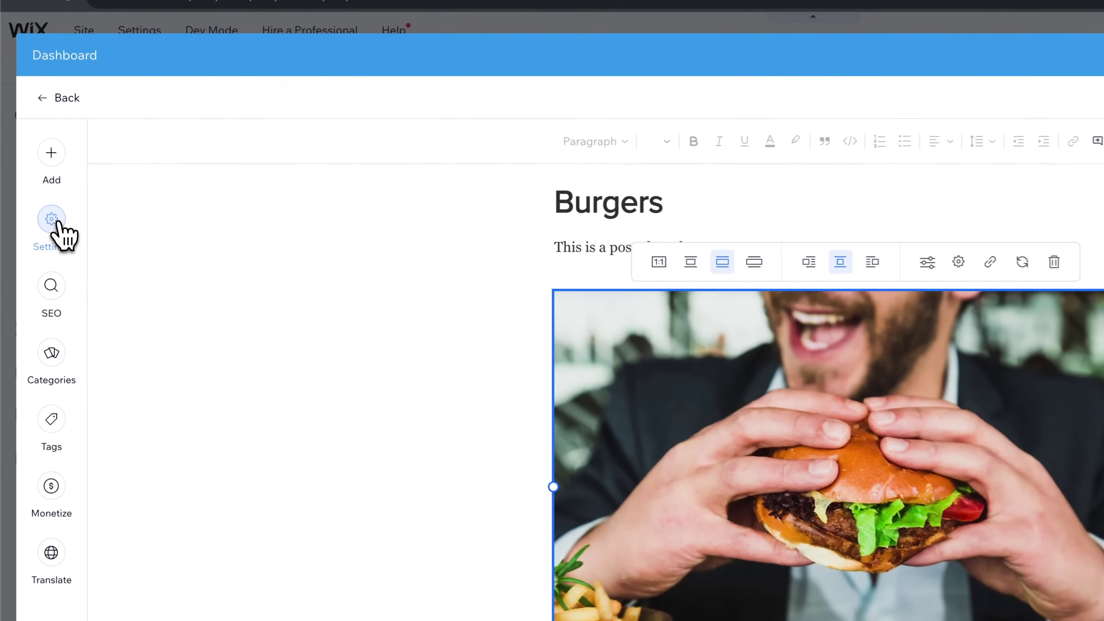
Step: Review the featured image and the publish-now date unchanged, then go to Advanced post settings
{"action": "left_click", "coordinate": [35, 201]}
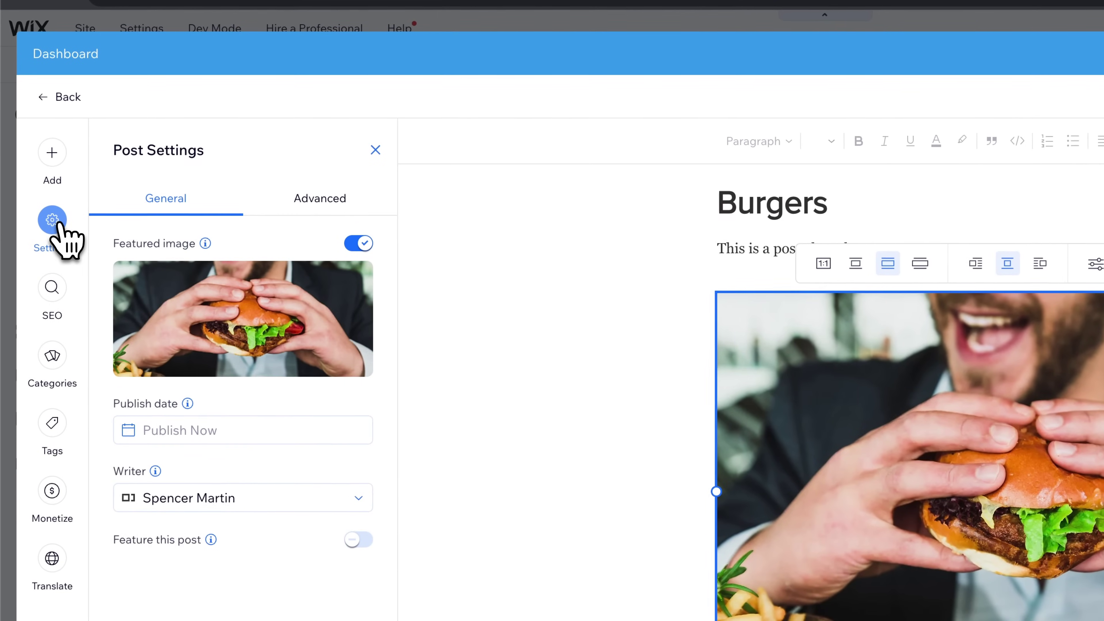
{"action": "mouse_move", "coordinate": [261, 273]}
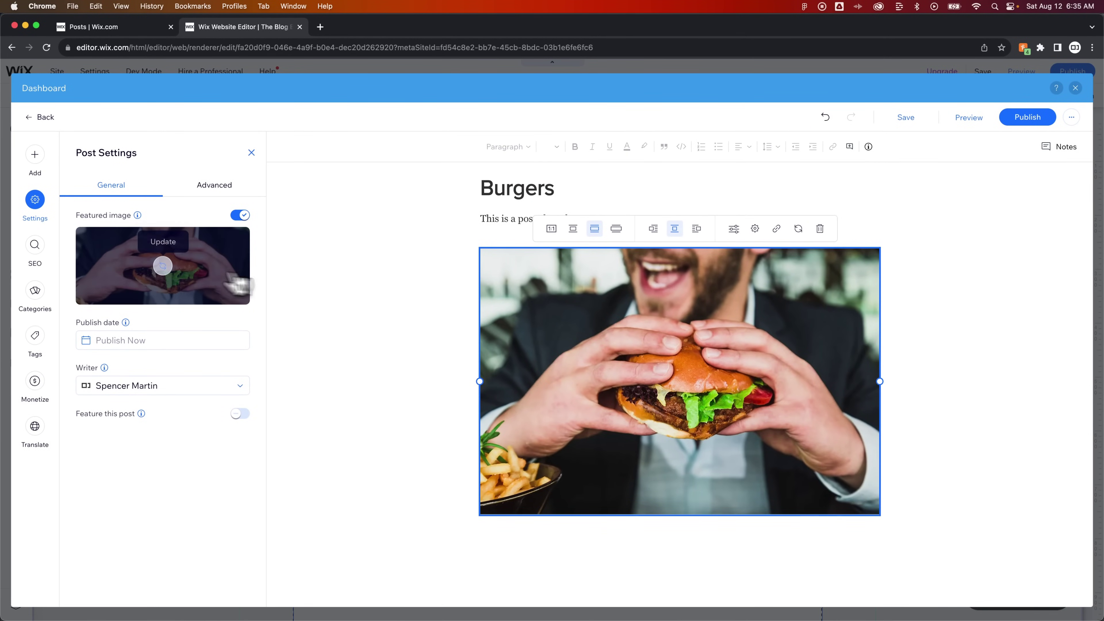
{"action": "left_click", "coordinate": [163, 265]}
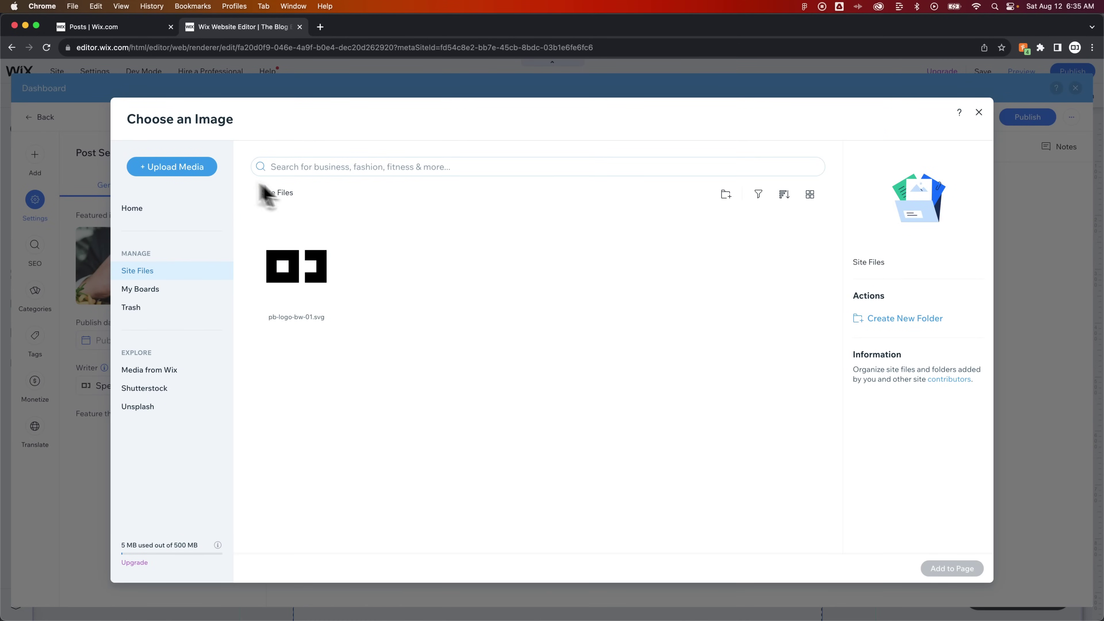
{"action": "left_click", "coordinate": [979, 113]}
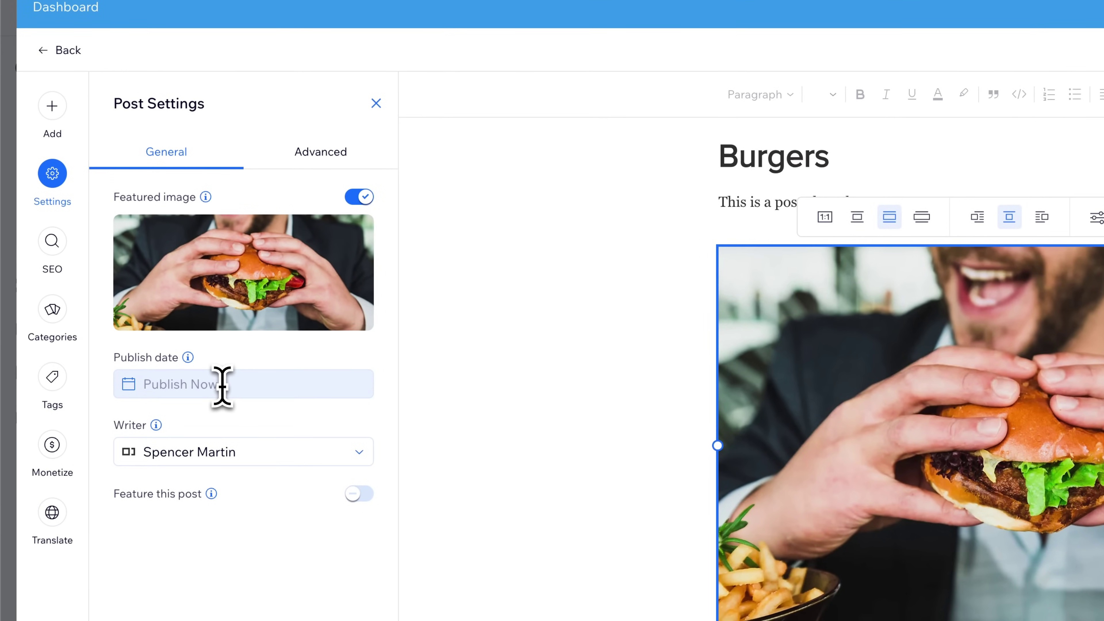
{"action": "left_click", "coordinate": [222, 386]}
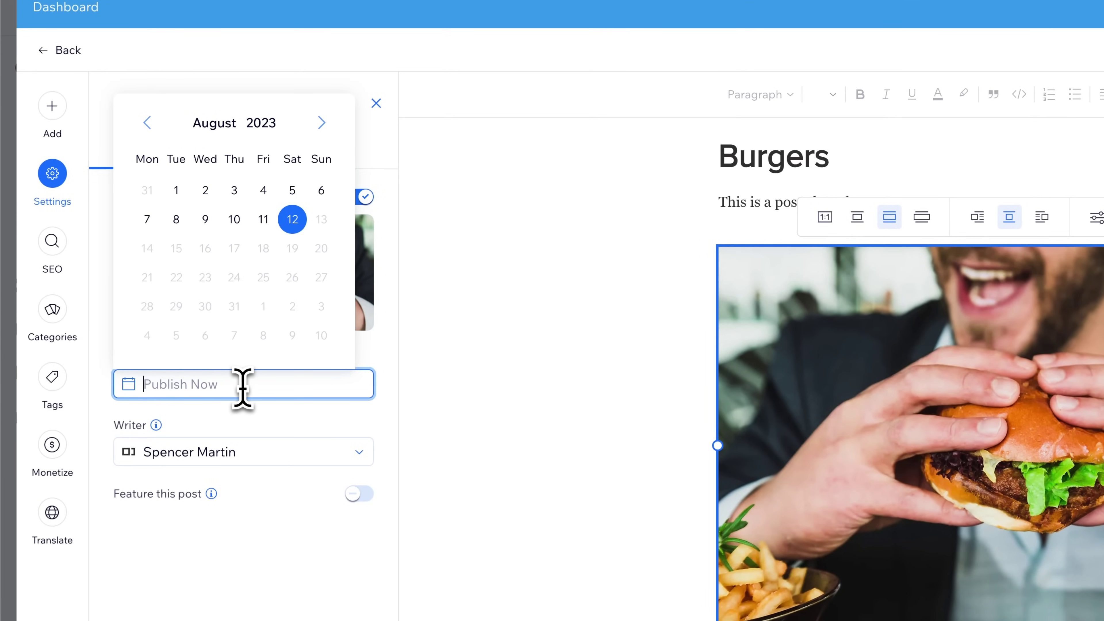
{"action": "left_click", "coordinate": [251, 411]}
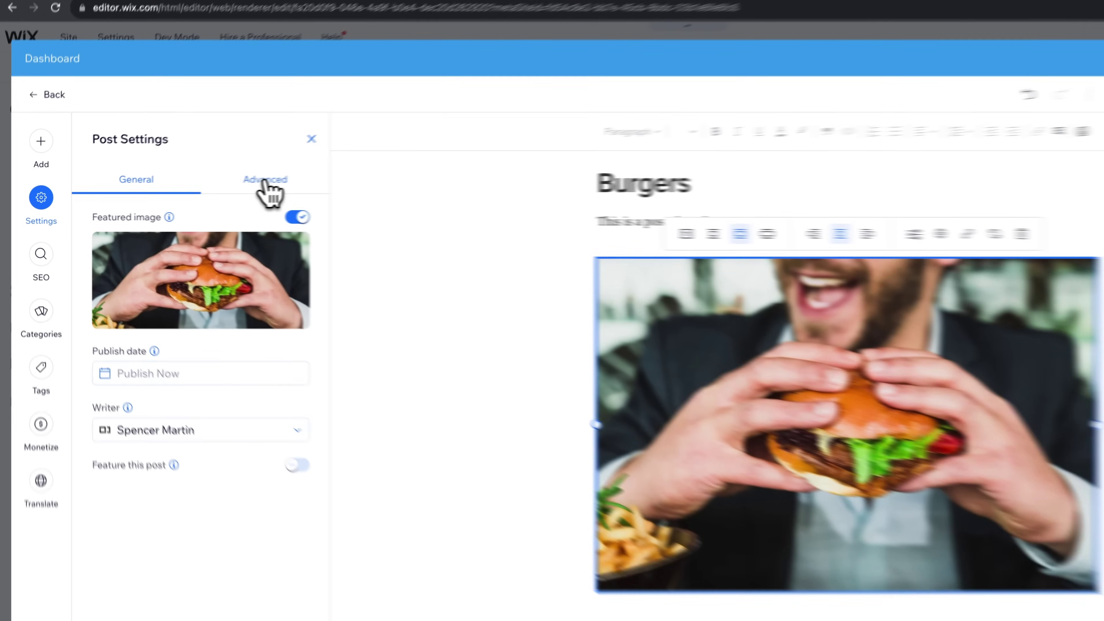
{"action": "left_click", "coordinate": [213, 186]}
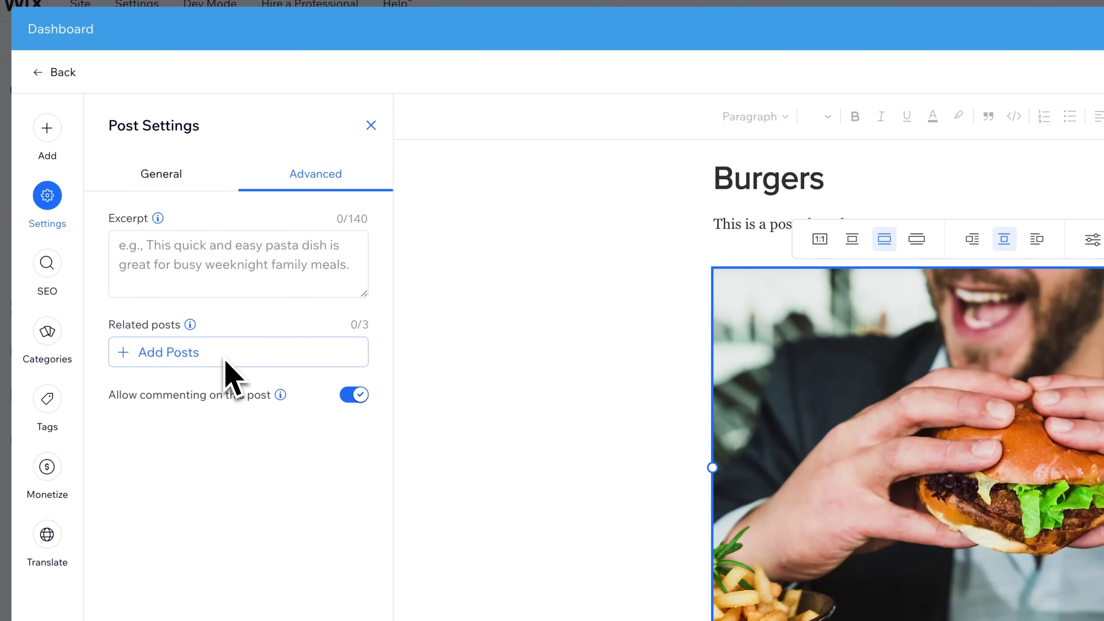
Step: Add the Pasta, ice cream and pizza posts as related posts; toggle commenting off and on
{"action": "left_click", "coordinate": [183, 353]}
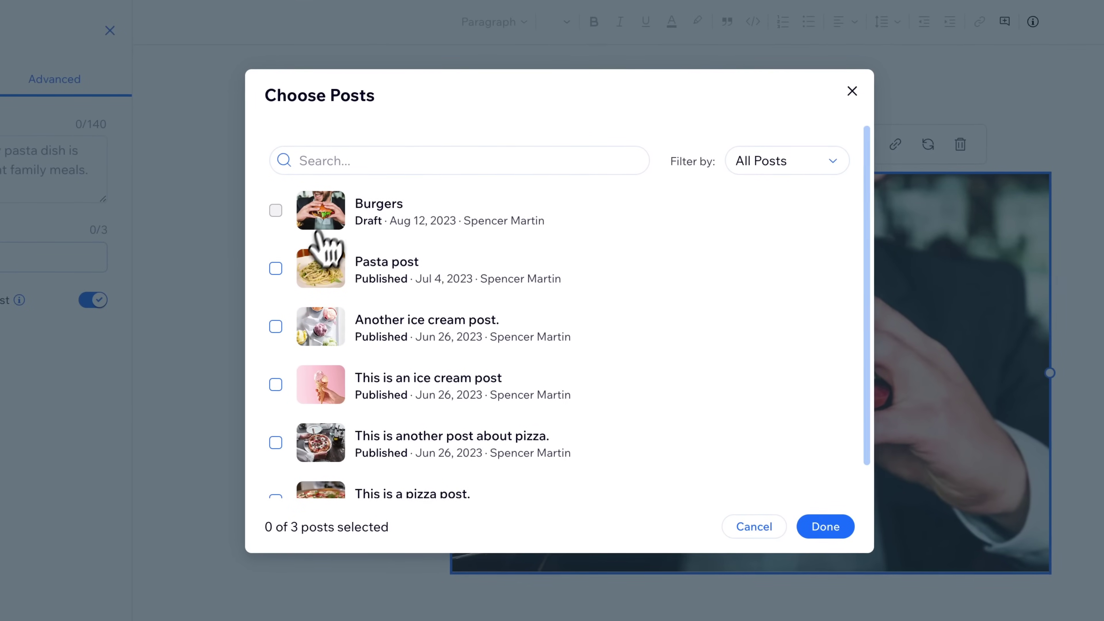
{"action": "left_click", "coordinate": [276, 268]}
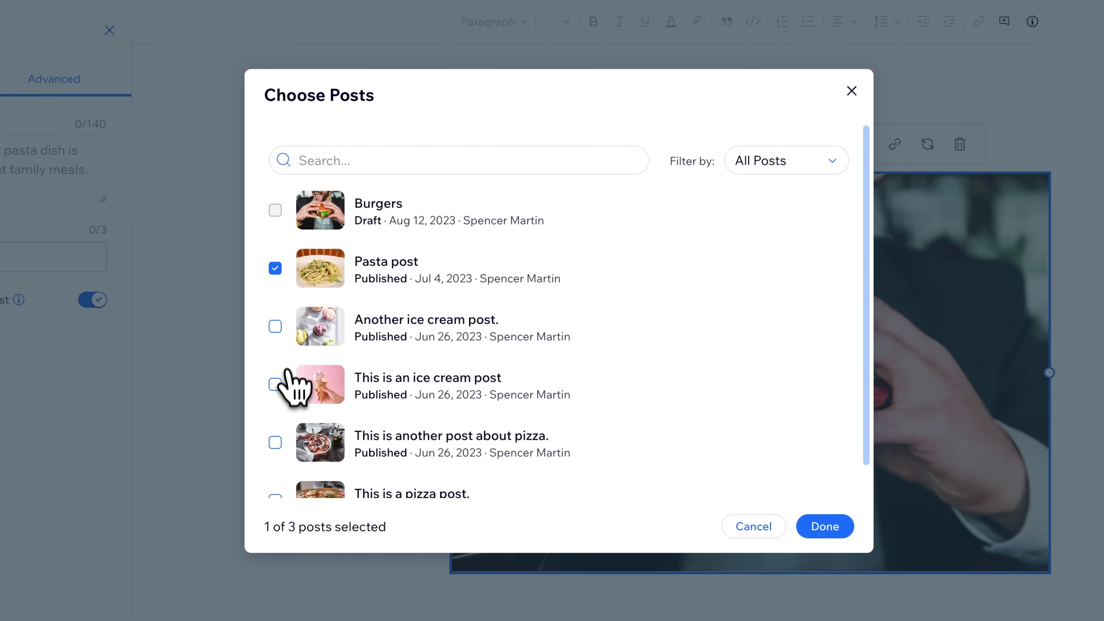
{"action": "left_click", "coordinate": [275, 384]}
{"action": "left_click", "coordinate": [276, 442]}
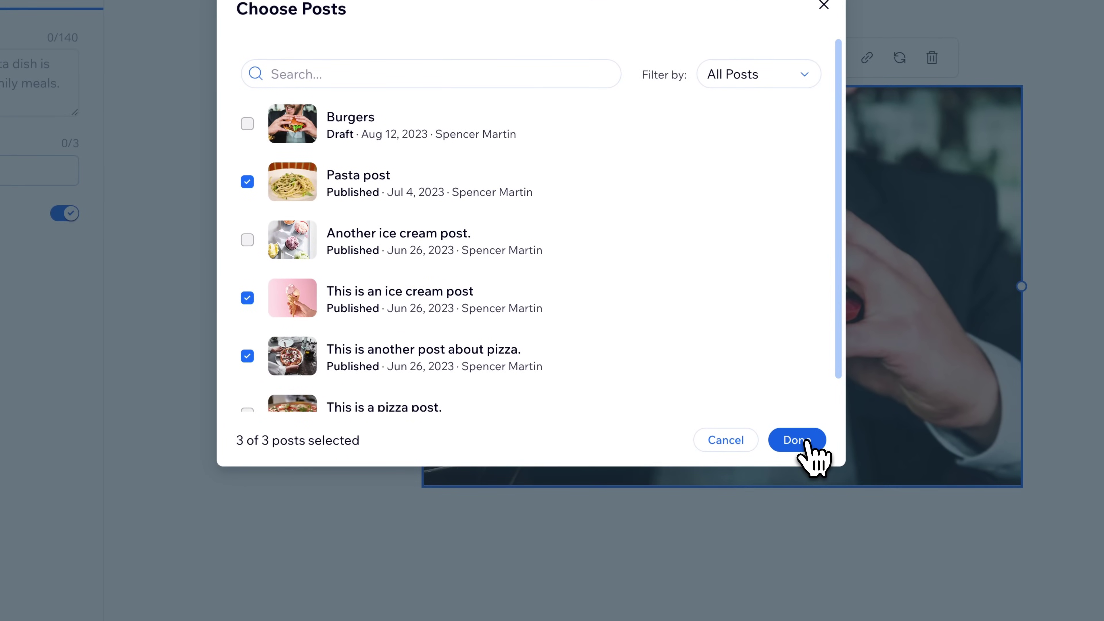
{"action": "left_click", "coordinate": [800, 440]}
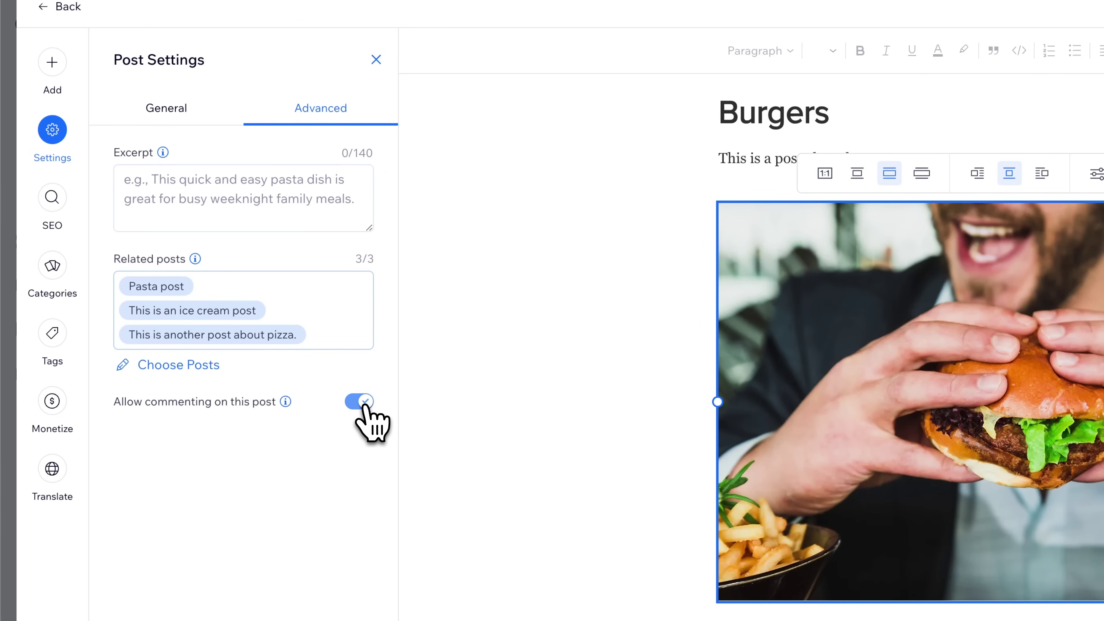
{"action": "left_click", "coordinate": [361, 403]}
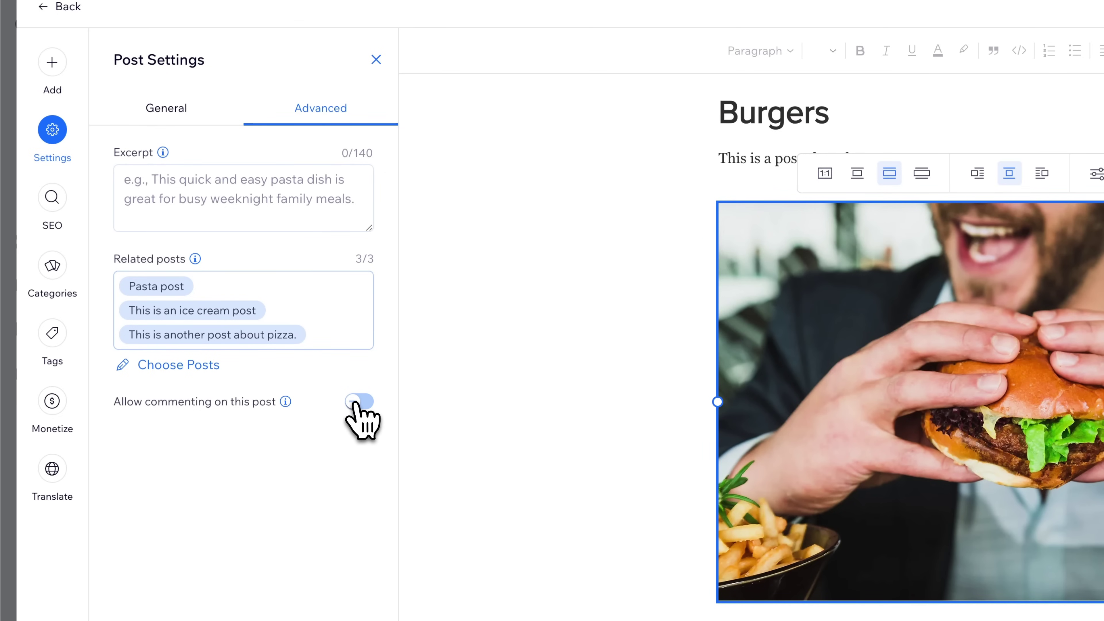
{"action": "left_click", "coordinate": [361, 401]}
Step: Open the SEO Basics tab and select the end of the 'burgers' URL slug
{"action": "left_click", "coordinate": [56, 204]}
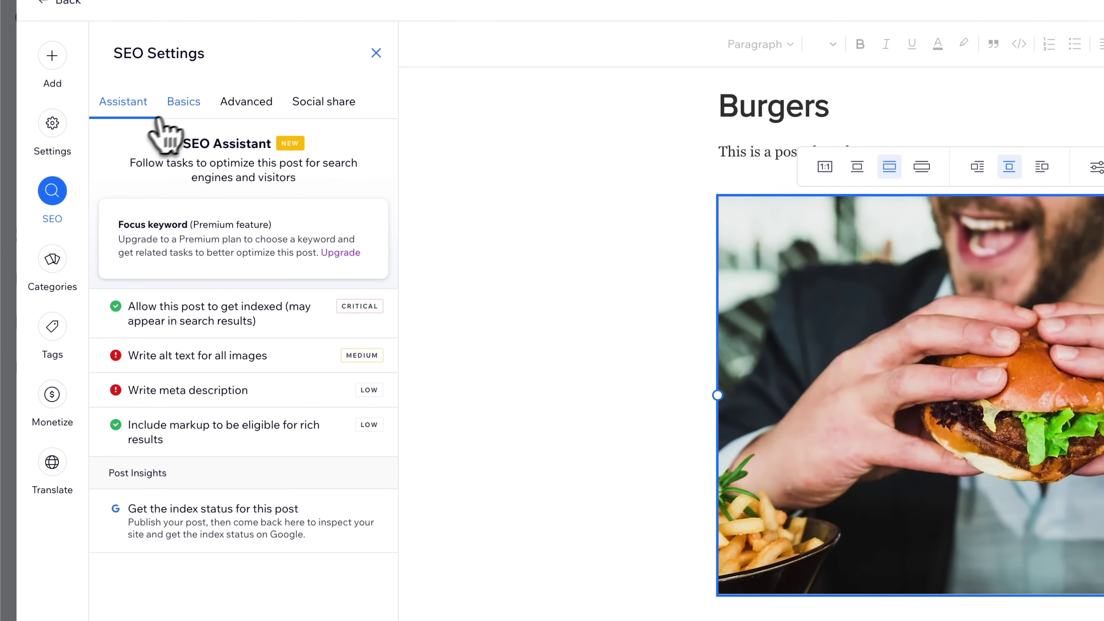
{"action": "left_click", "coordinate": [182, 104]}
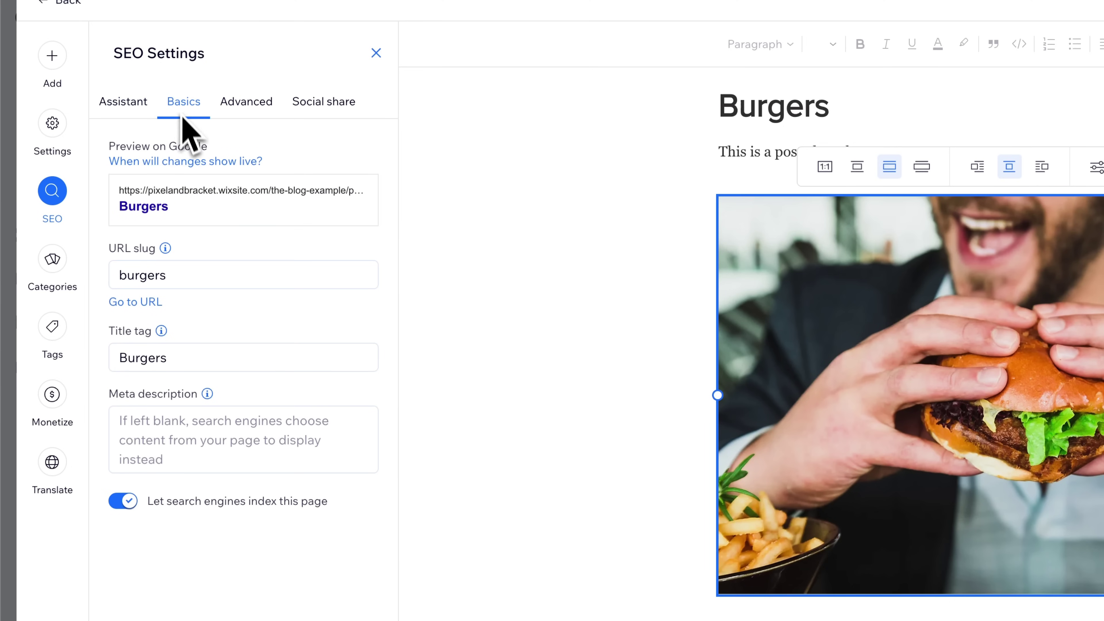
{"action": "left_click", "coordinate": [178, 276]}
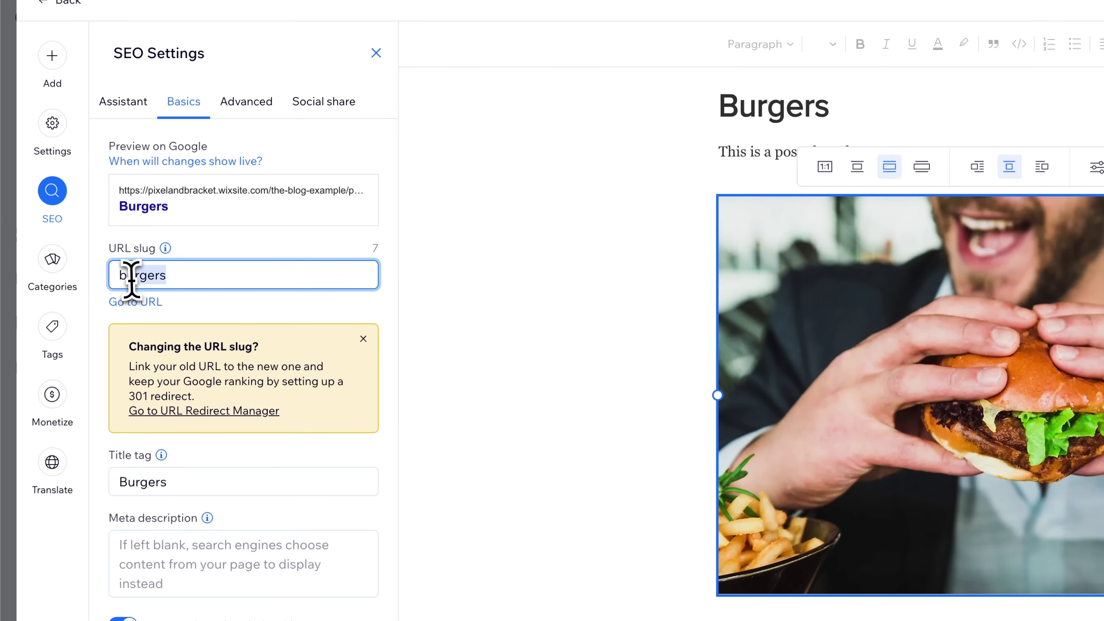
{"action": "left_click_drag", "start_coordinate": [133, 277], "coordinate": [217, 271]}
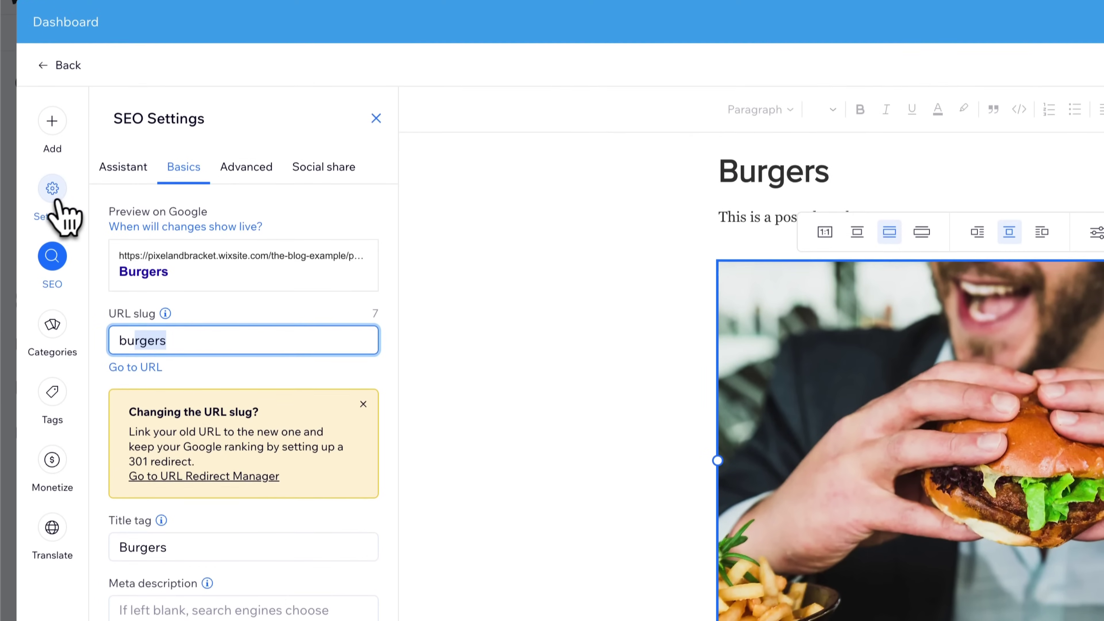
Step: Revisit the Advanced excerpt field and the post's intro text, then return to the SEO assistant
{"action": "left_click", "coordinate": [57, 198]}
{"action": "left_click", "coordinate": [330, 171]}
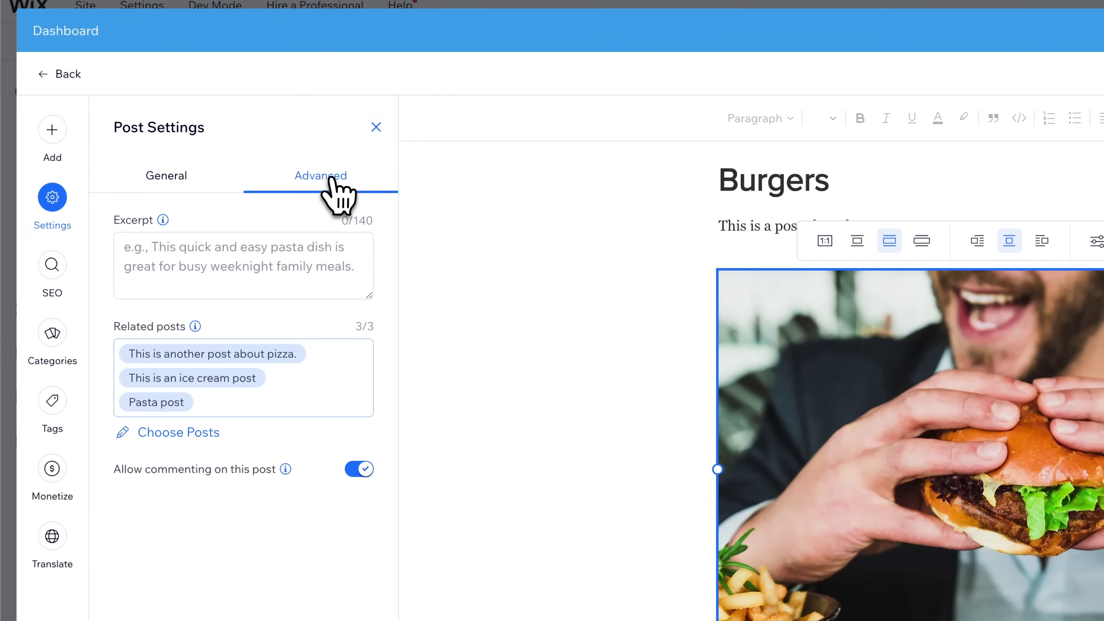
{"action": "left_click", "coordinate": [218, 257]}
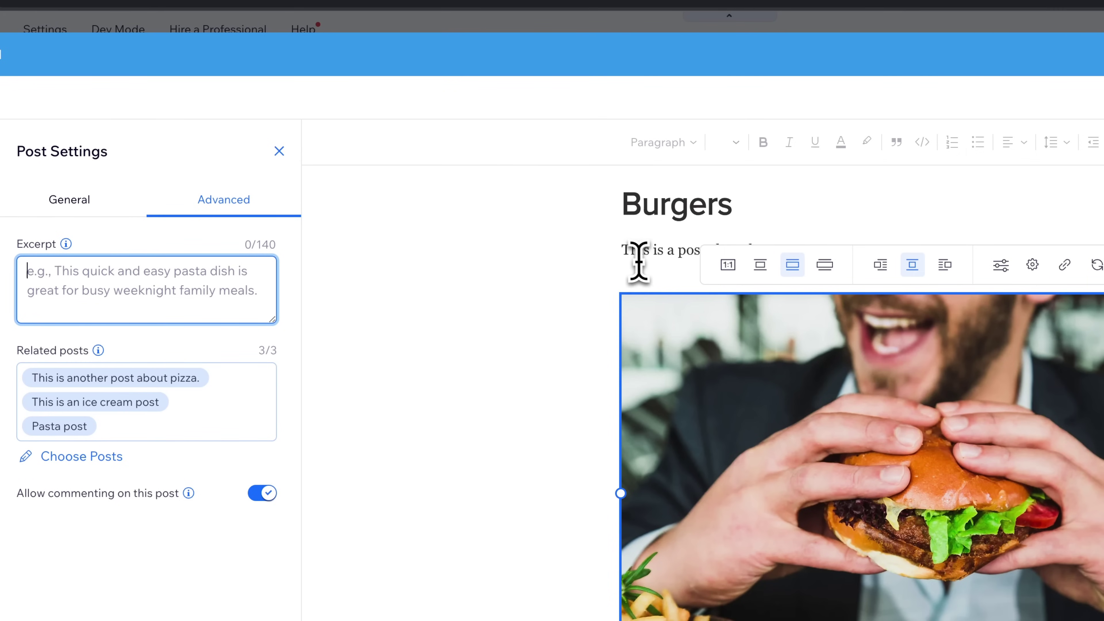
{"action": "left_click", "coordinate": [634, 250]}
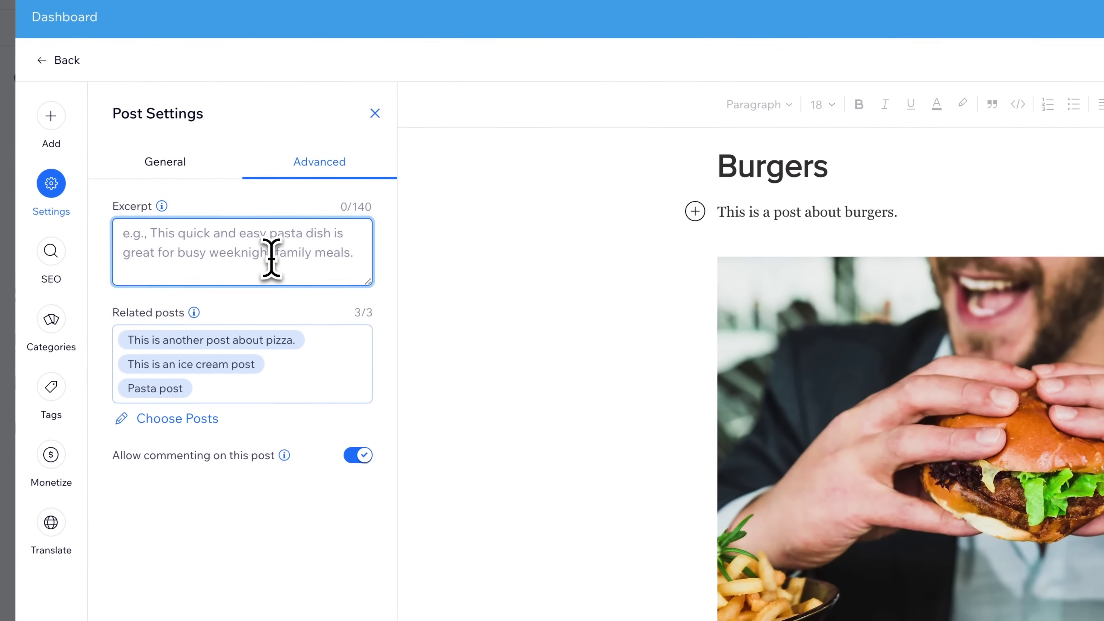
{"action": "left_click", "coordinate": [42, 254]}
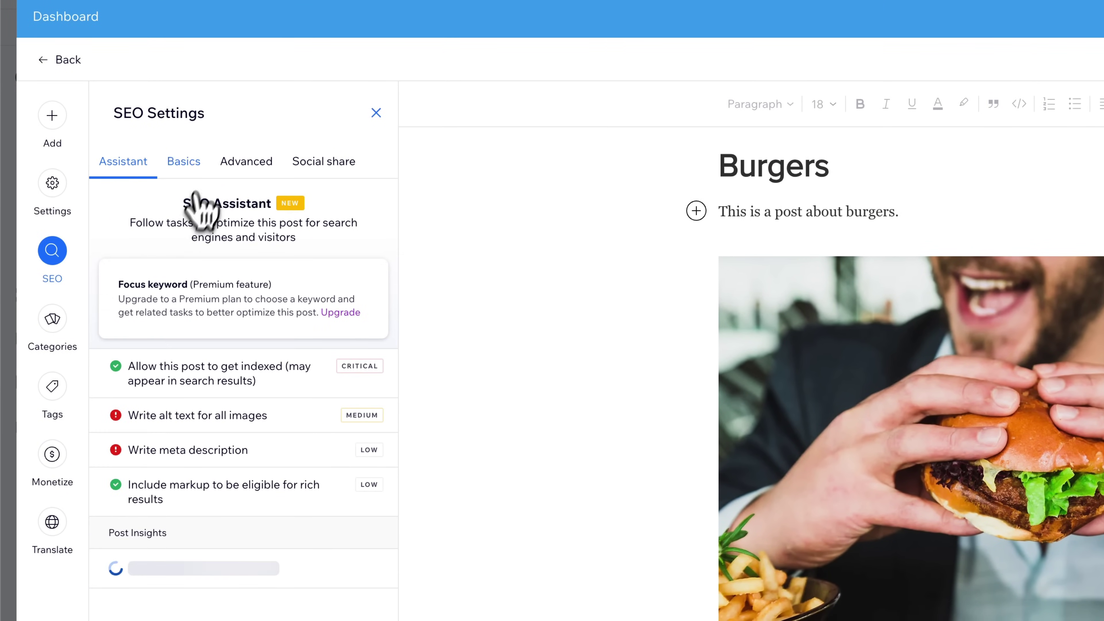
Step: Look at the SEO Basics meta description field, then bring up the Categories panel
{"action": "left_click", "coordinate": [188, 165]}
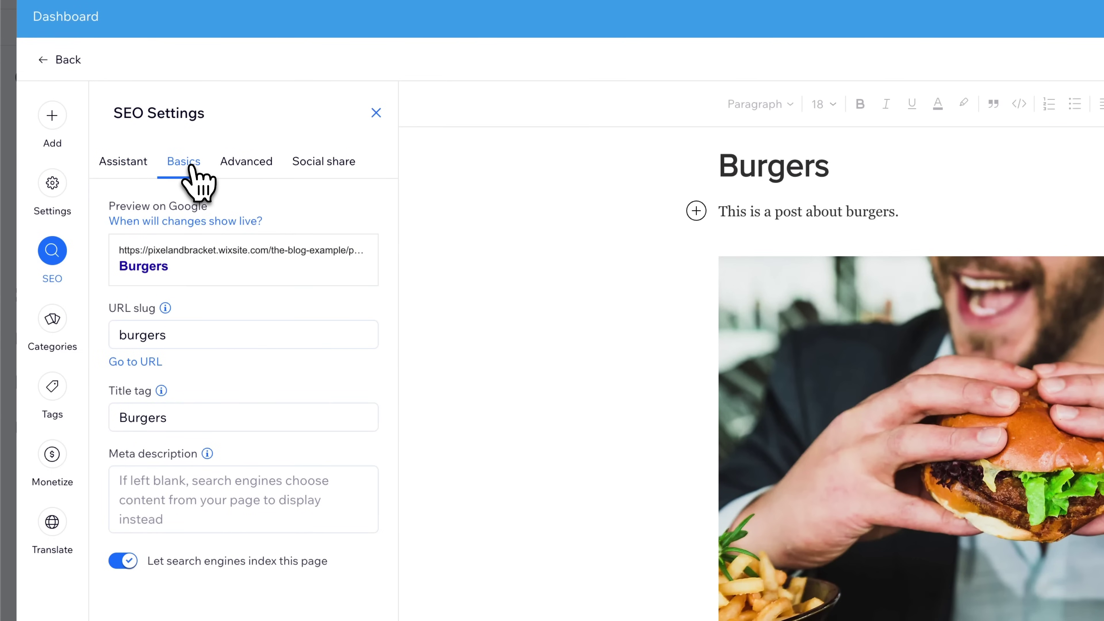
{"action": "left_click", "coordinate": [209, 507]}
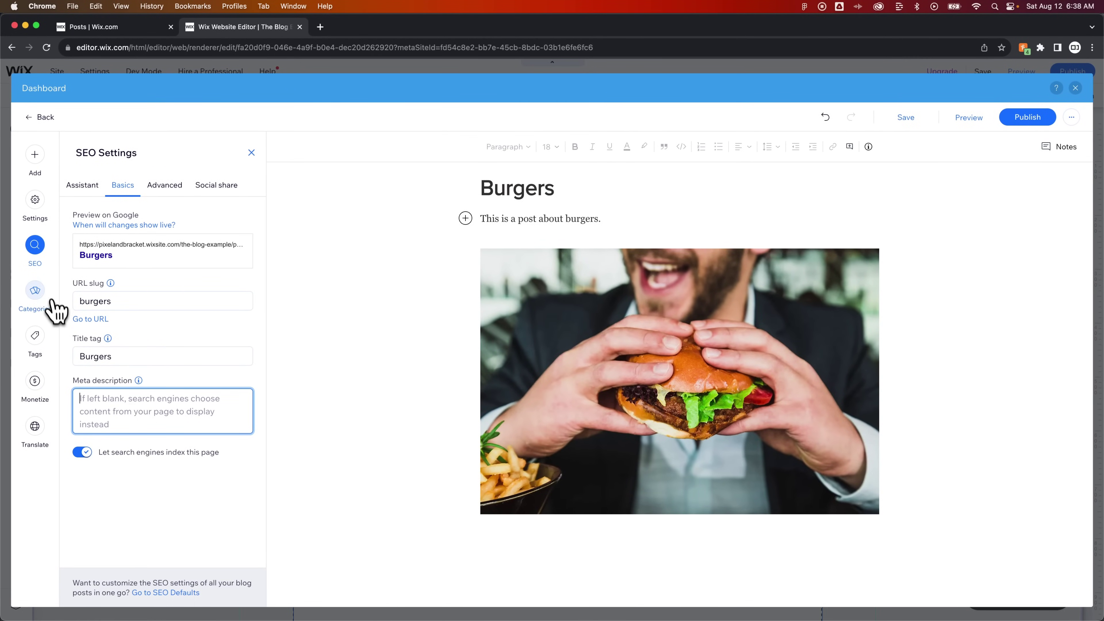
{"action": "left_click", "coordinate": [42, 294]}
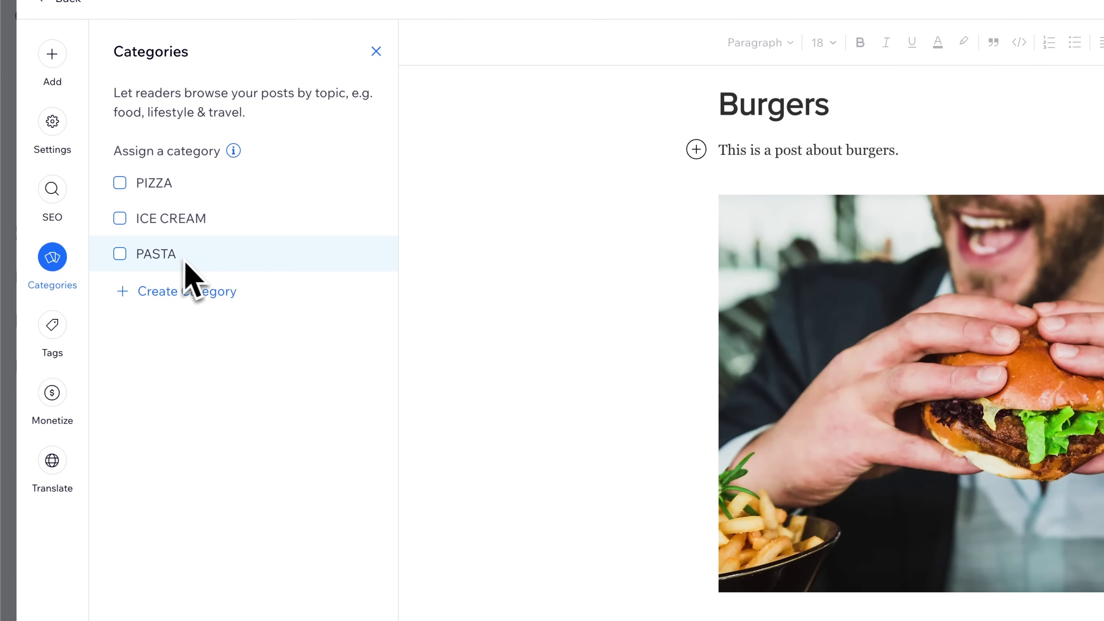
Step: Create a new category named BURGERS and confirm it as the post's main category
{"action": "left_click", "coordinate": [216, 294]}
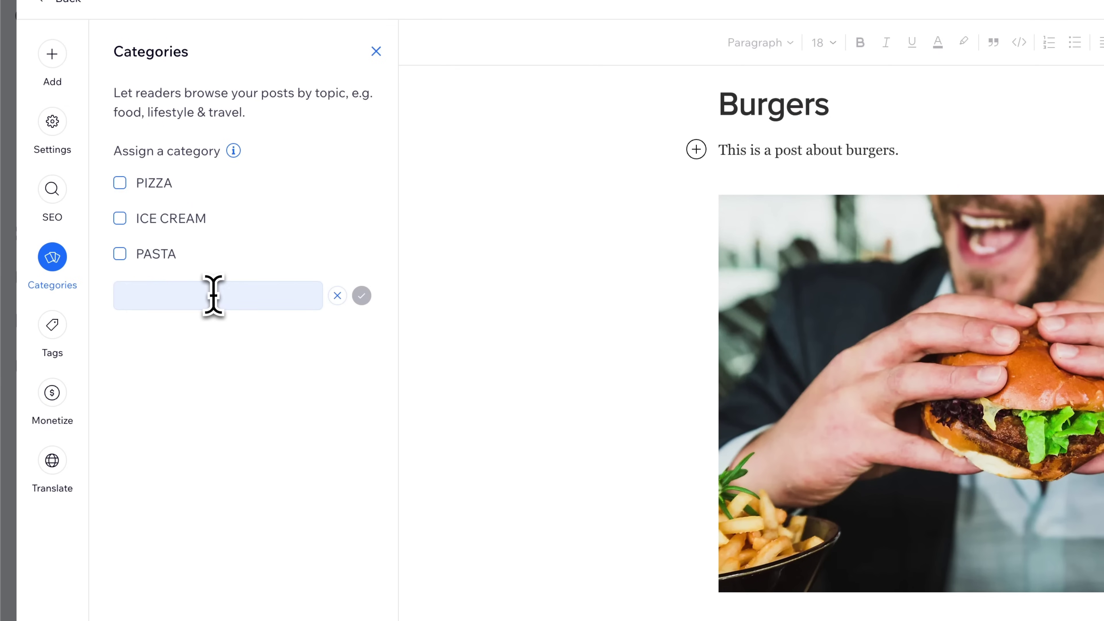
{"action": "left_click", "coordinate": [215, 297]}
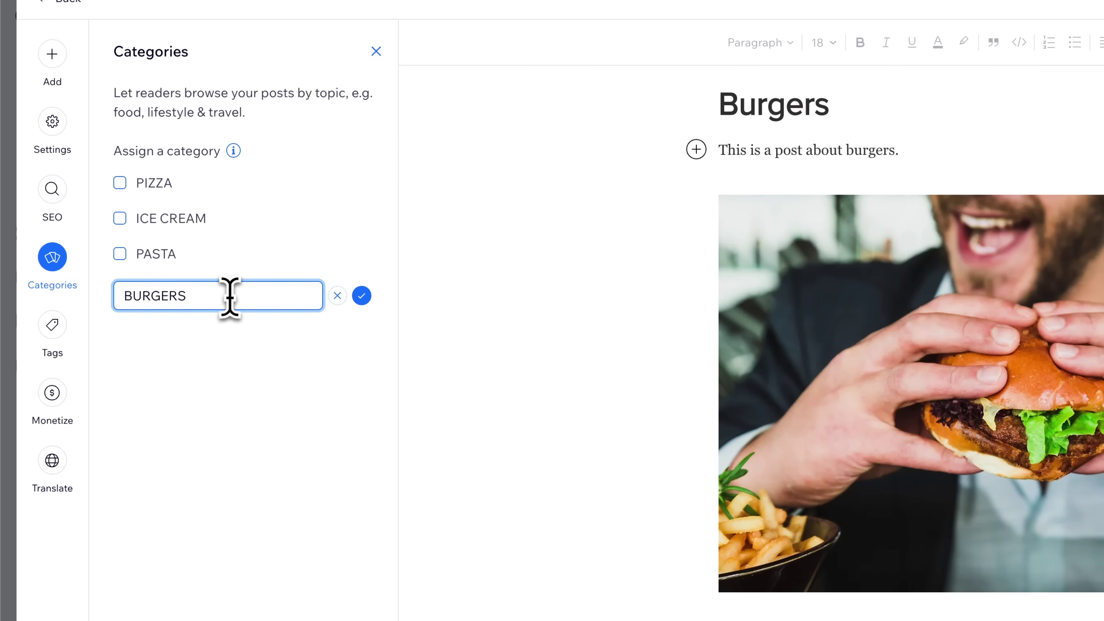
{"action": "left_click", "coordinate": [361, 300]}
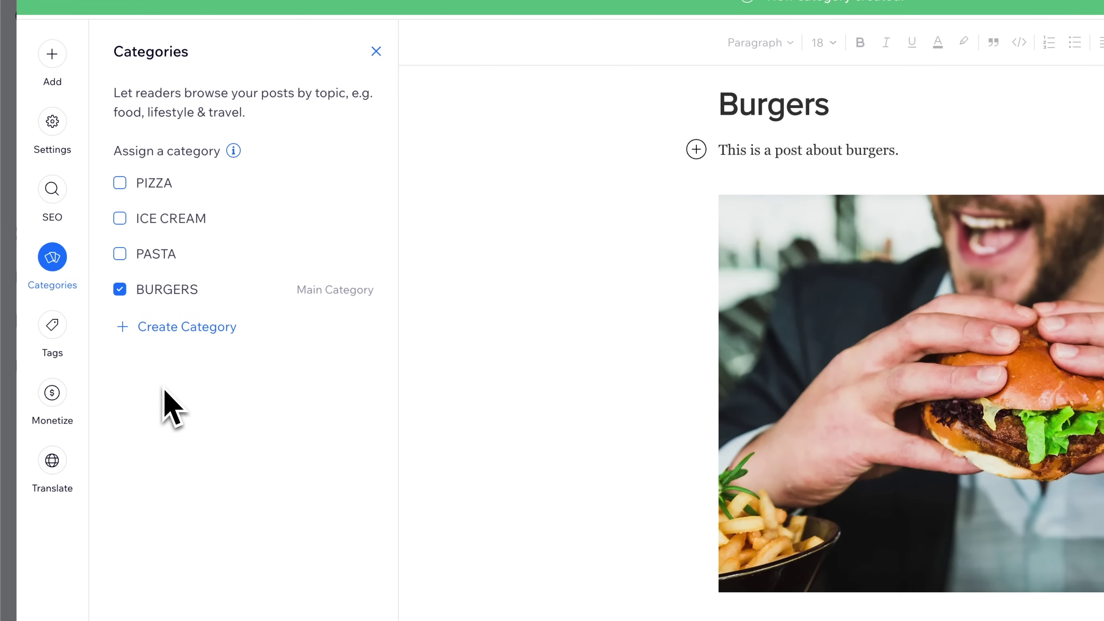
Step: View the post's Tags, Monetize and Translate panels in turn
{"action": "left_click", "coordinate": [61, 327]}
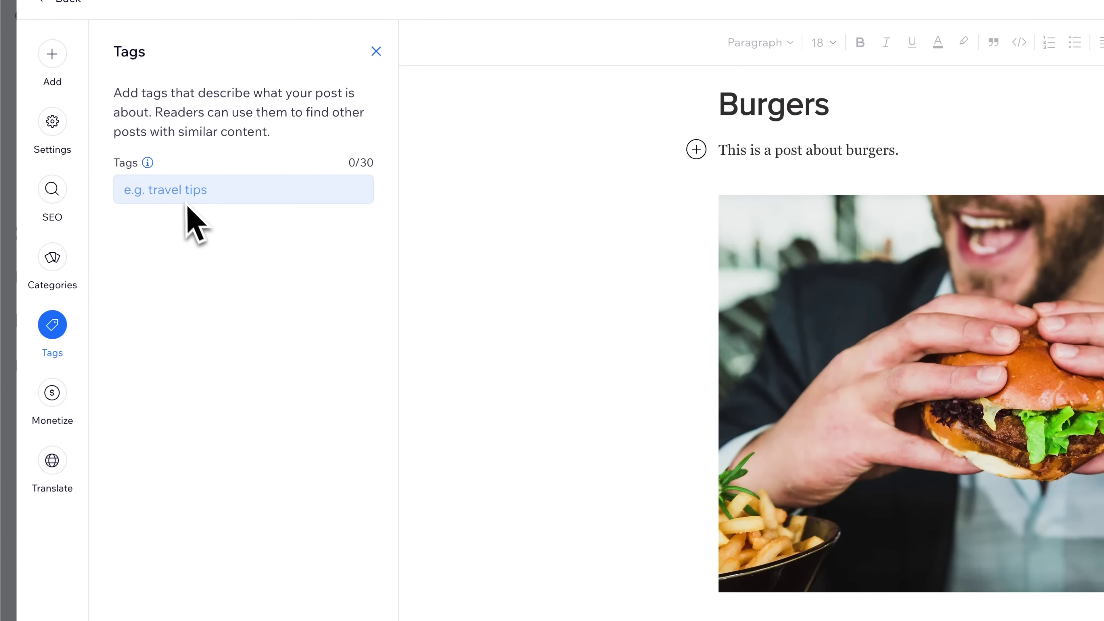
{"action": "left_click", "coordinate": [69, 402]}
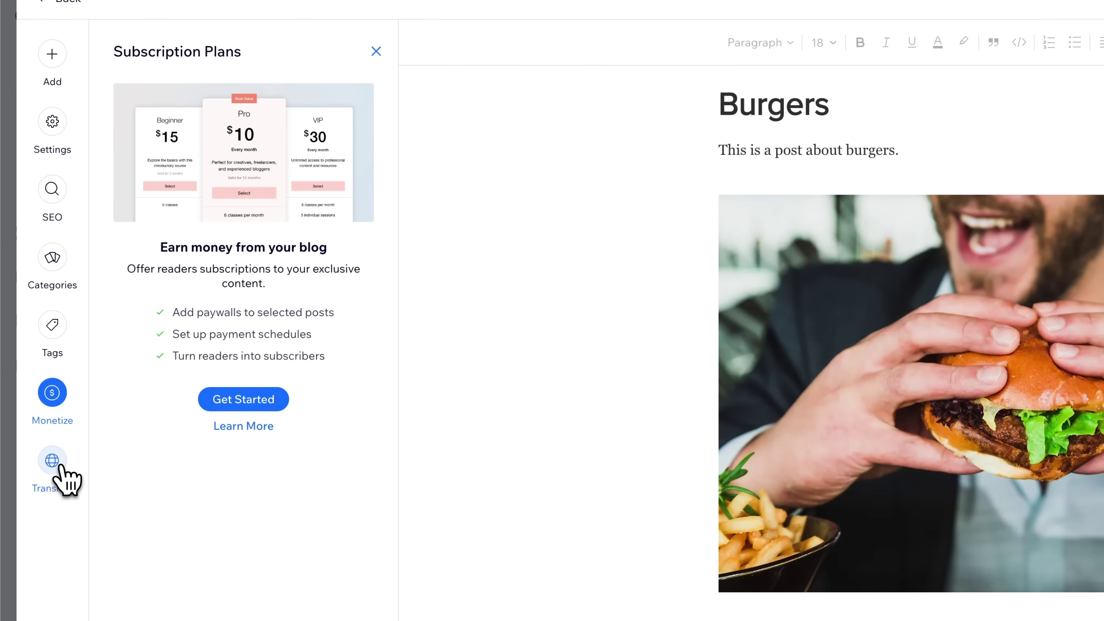
{"action": "left_click", "coordinate": [52, 469]}
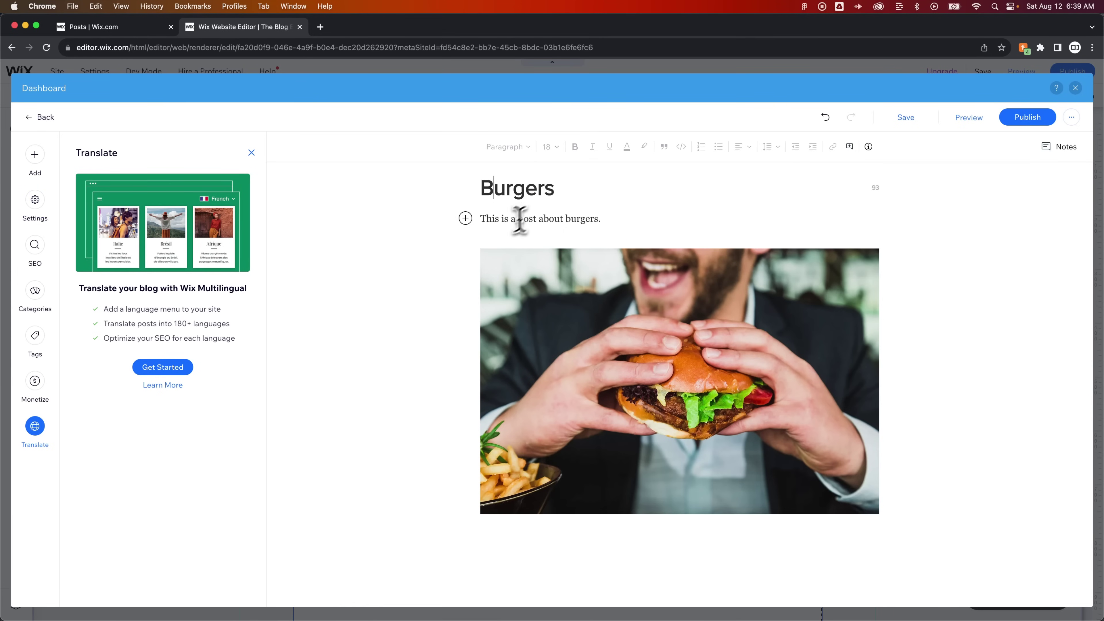
Step: Select body text, pass through Settings and Add, and close the side panel to widen the post
{"action": "left_click_drag", "start_coordinate": [513, 219], "coordinate": [558, 230]}
{"action": "left_click", "coordinate": [36, 214]}
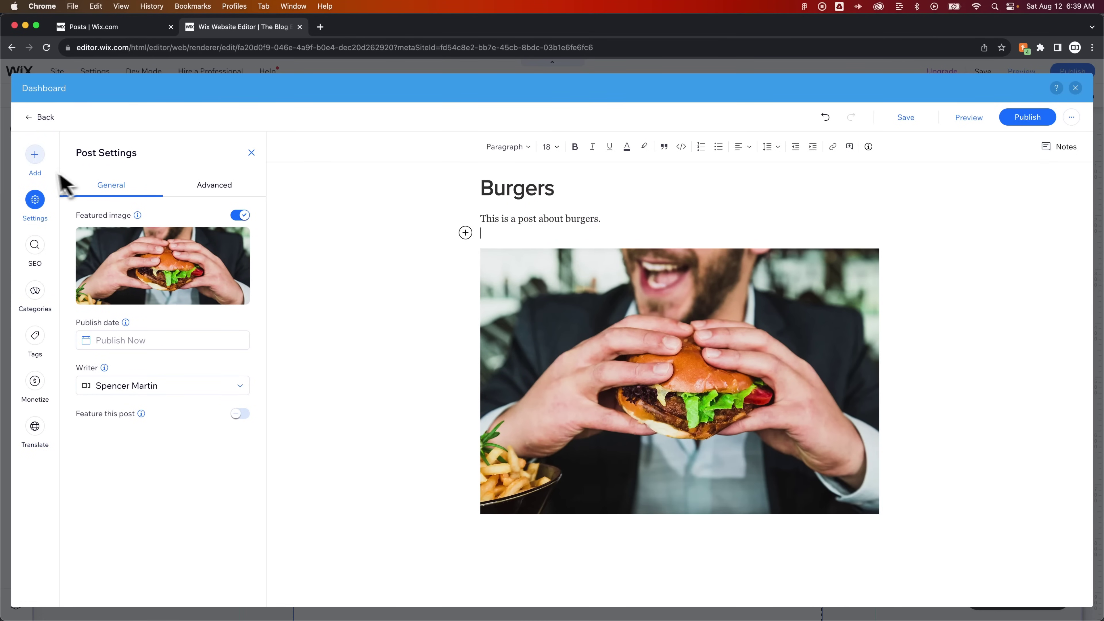
{"action": "left_click", "coordinate": [40, 161]}
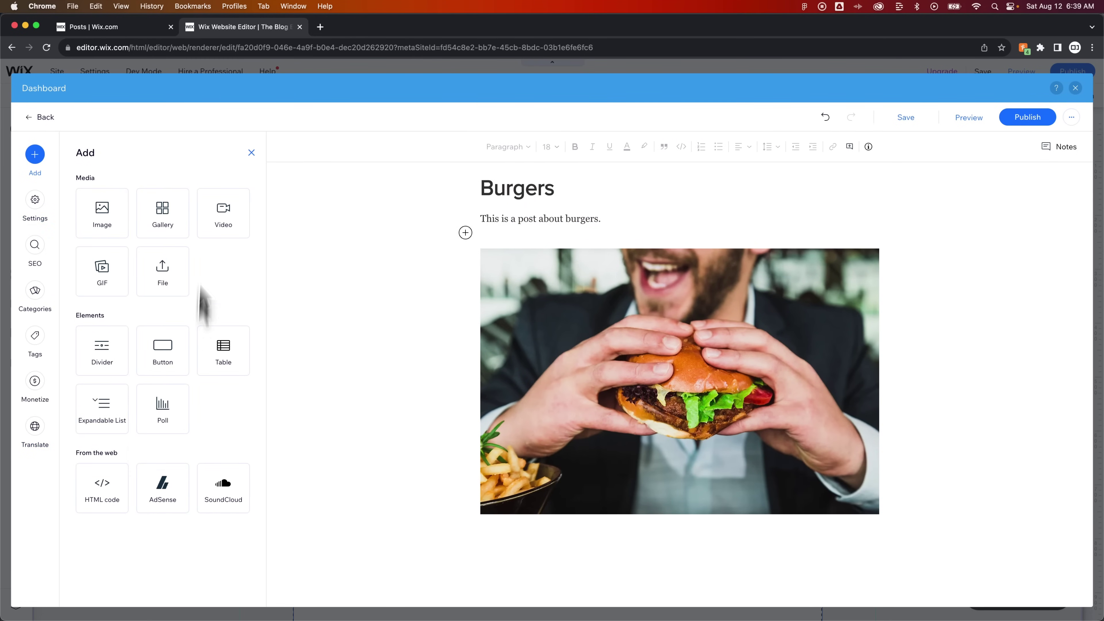
{"action": "left_click", "coordinate": [252, 152]}
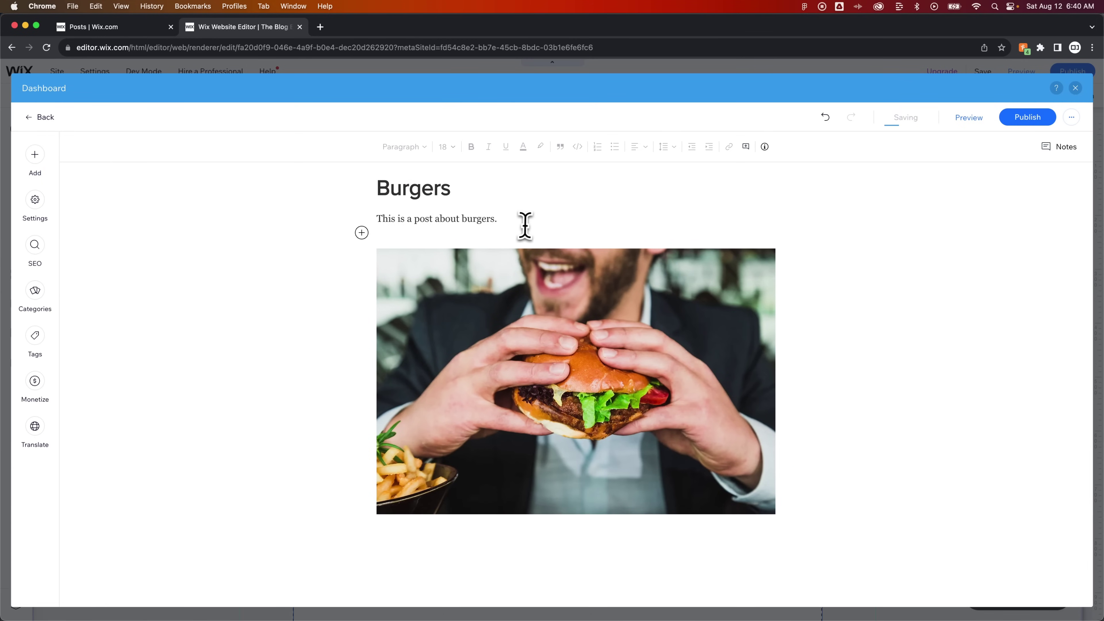
{"action": "left_click_drag", "start_coordinate": [598, 224], "coordinate": [420, 219]}
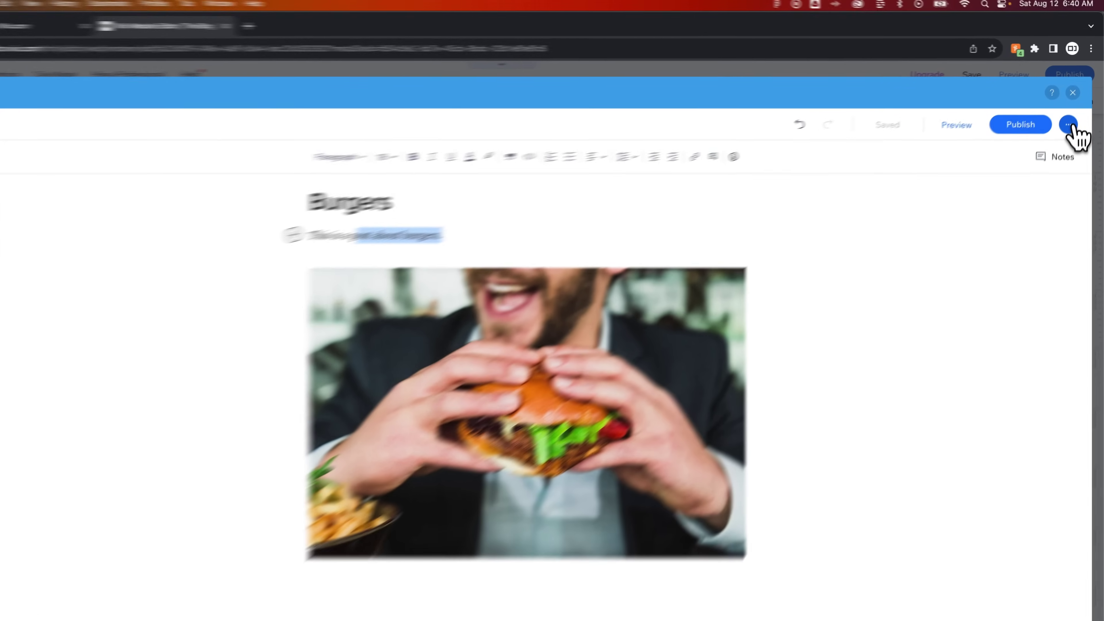
Step: Show the post's more-actions menu with Save as draft, Schedule post and Post history
{"action": "left_click", "coordinate": [1071, 117]}
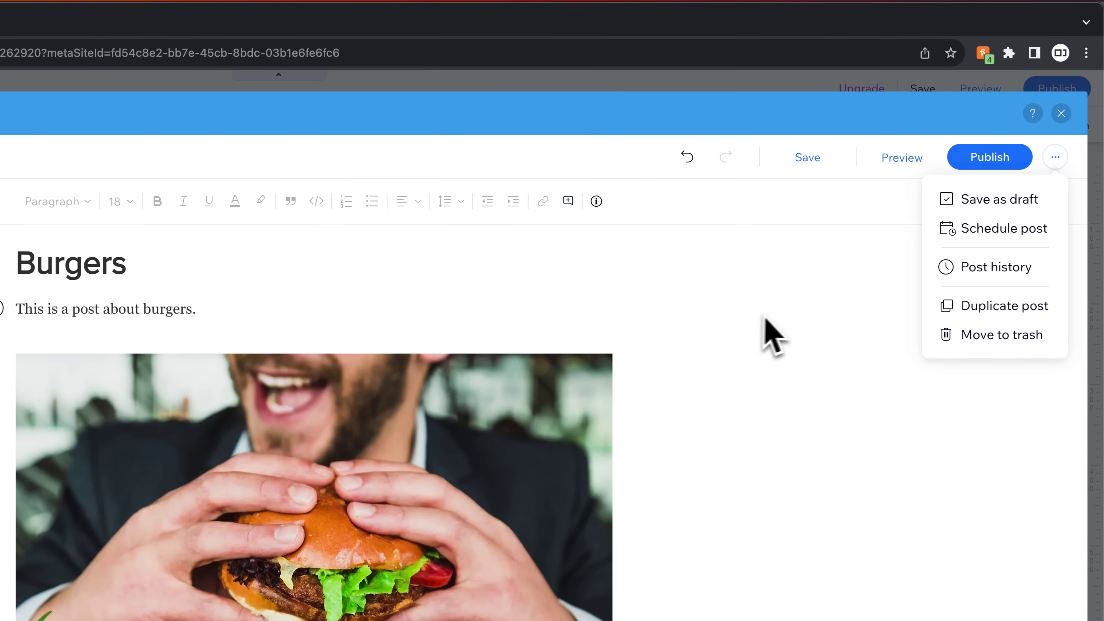
Step: Publish the Burgers post, dismiss the Promote dialog, and close the Dashboard back to the site
{"action": "left_click", "coordinate": [852, 306]}
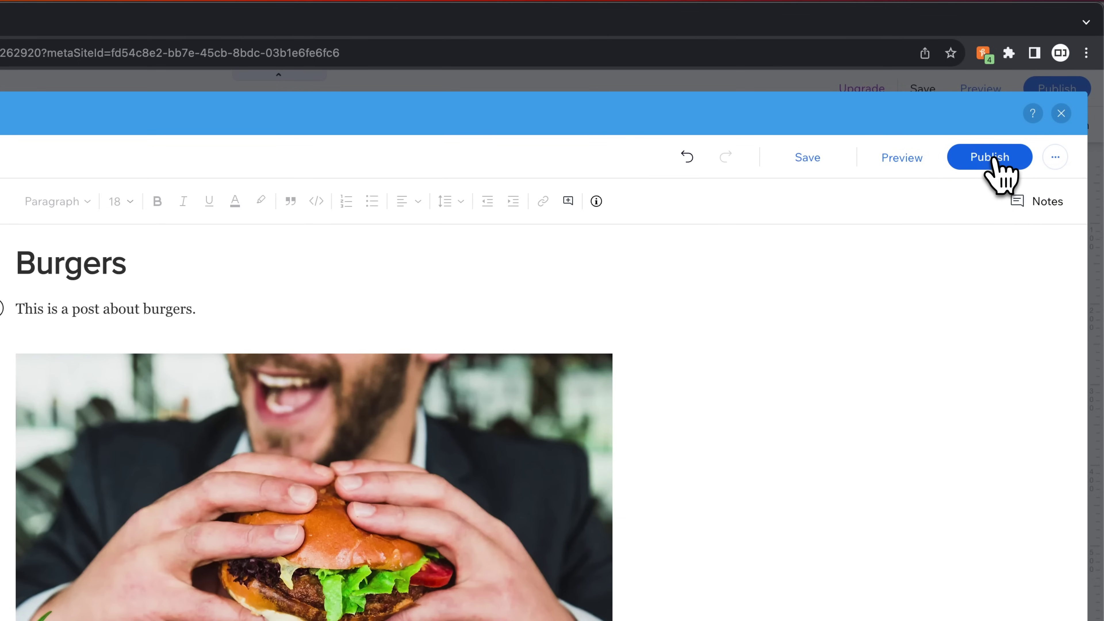
{"action": "left_click", "coordinate": [994, 158]}
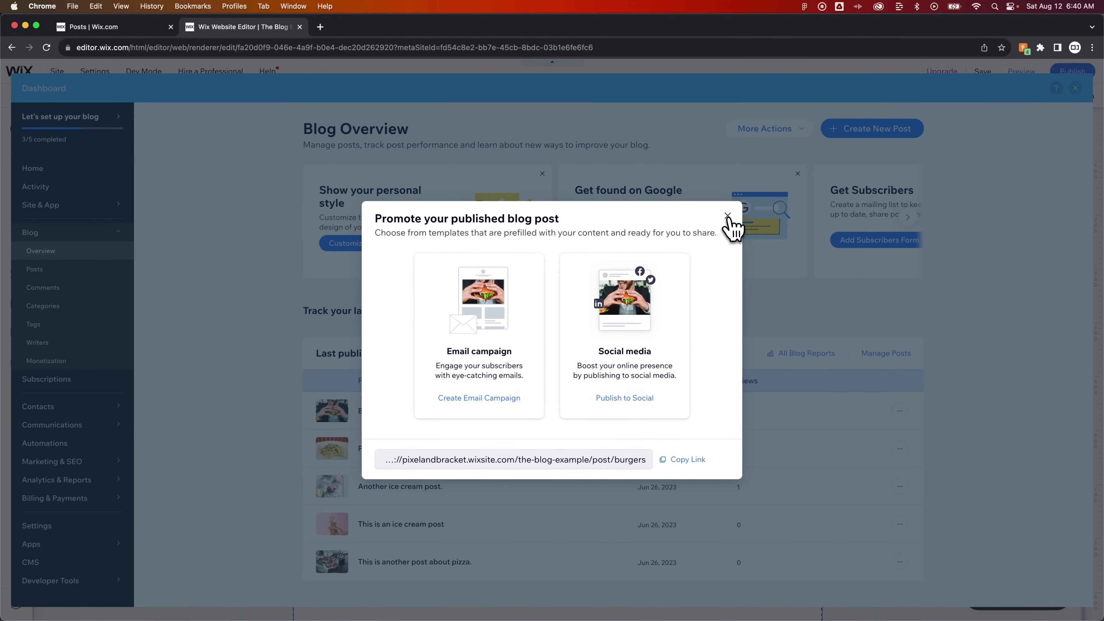
{"action": "left_click", "coordinate": [728, 217]}
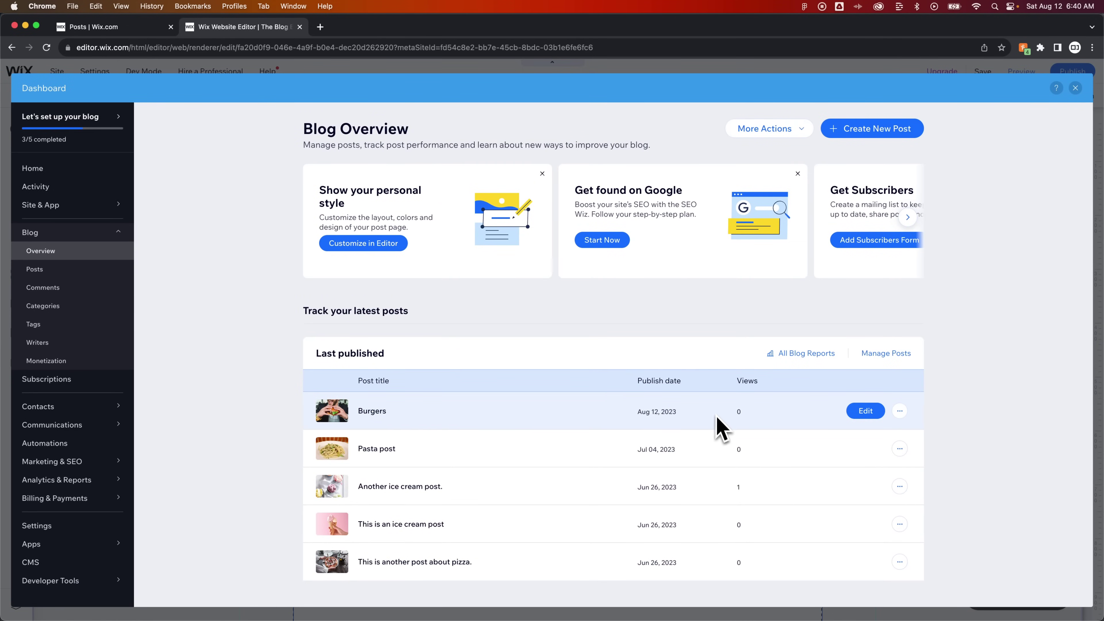
{"action": "left_click", "coordinate": [1076, 89]}
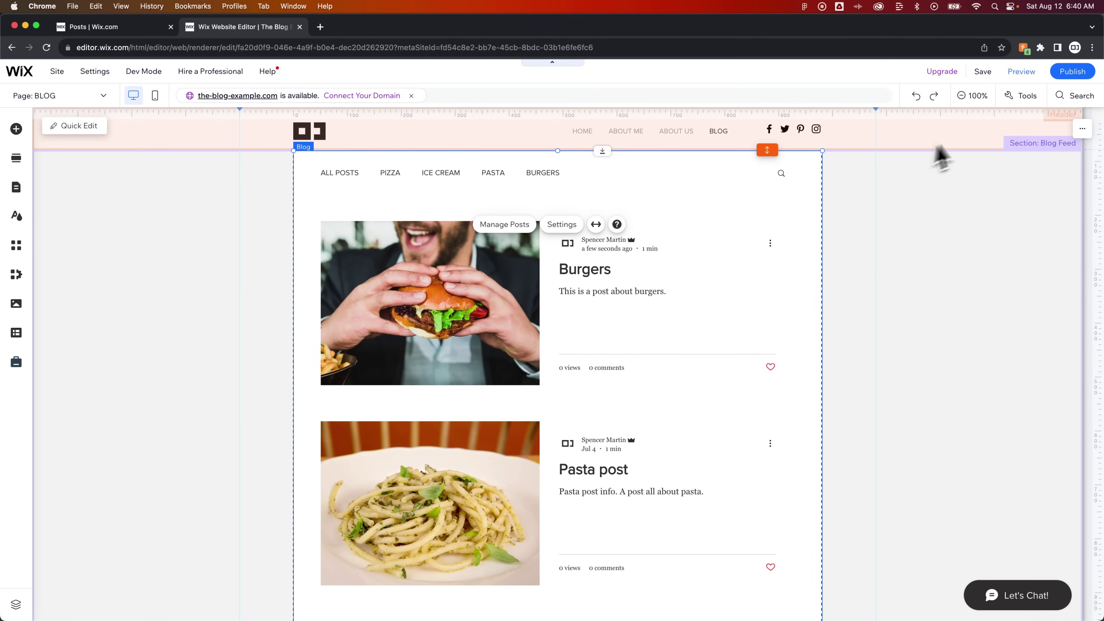
Step: Preview the site and scroll the blog page to check the Burgers post and BURGERS category
{"action": "left_click", "coordinate": [1022, 73]}
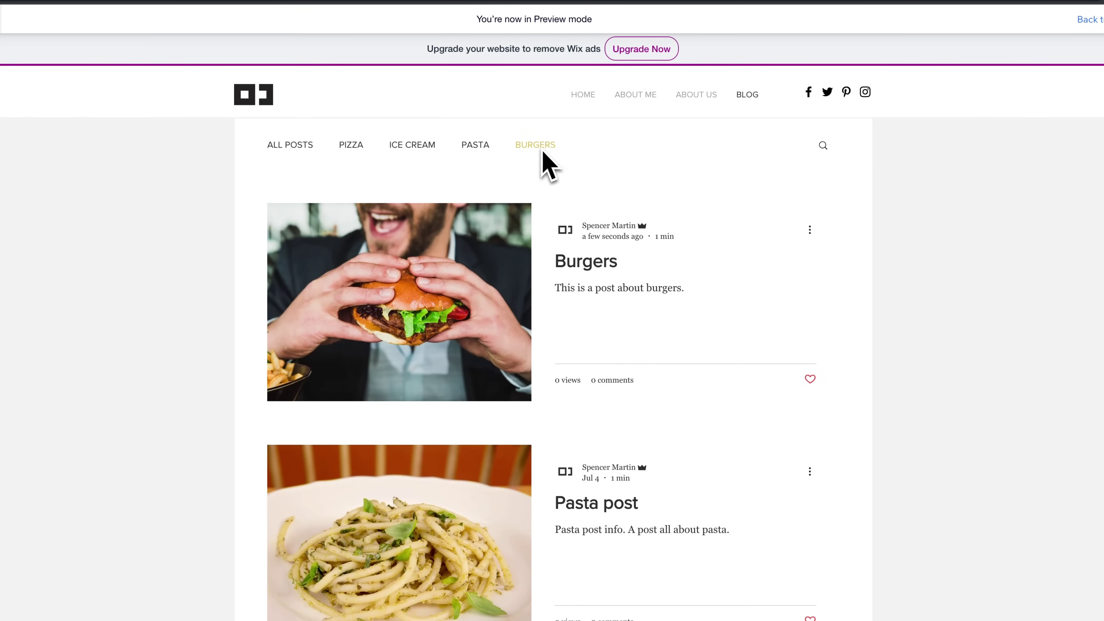
{"action": "scroll", "coordinate": [734, 179], "scroll_direction": "down", "scroll_amount": 1}
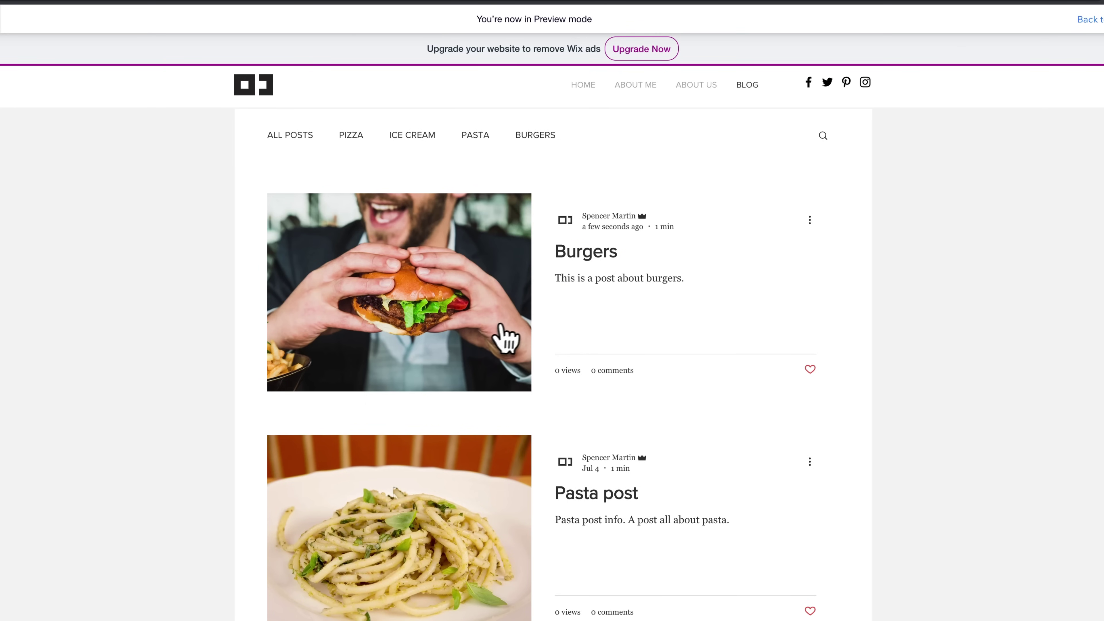
{"action": "left_click", "coordinate": [629, 312]}
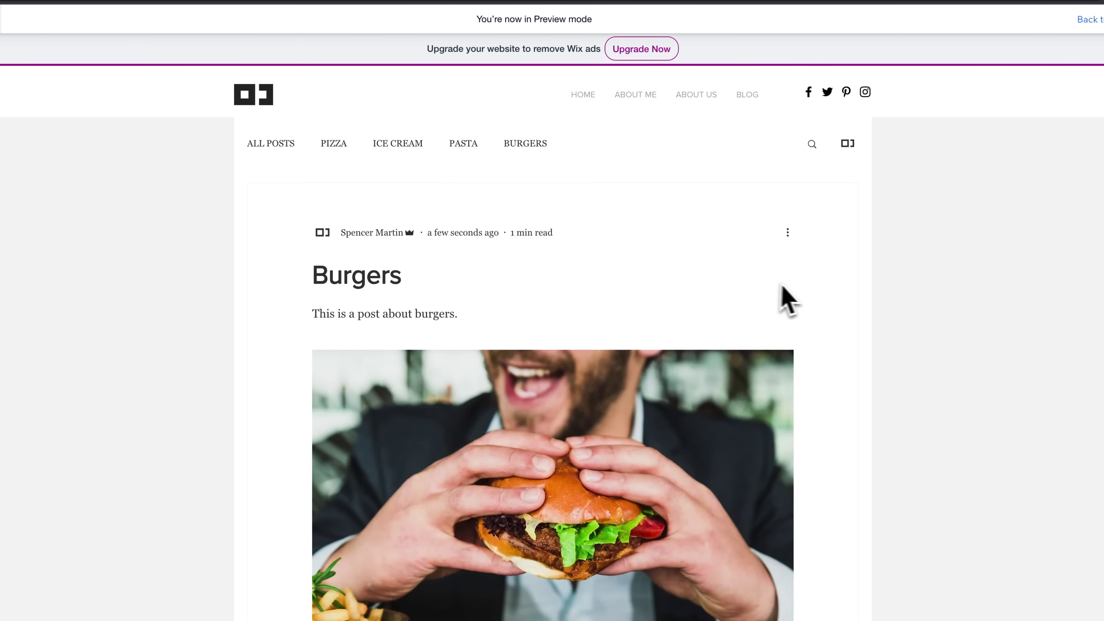
{"action": "scroll", "coordinate": [843, 307], "scroll_direction": "down", "scroll_amount": 2}
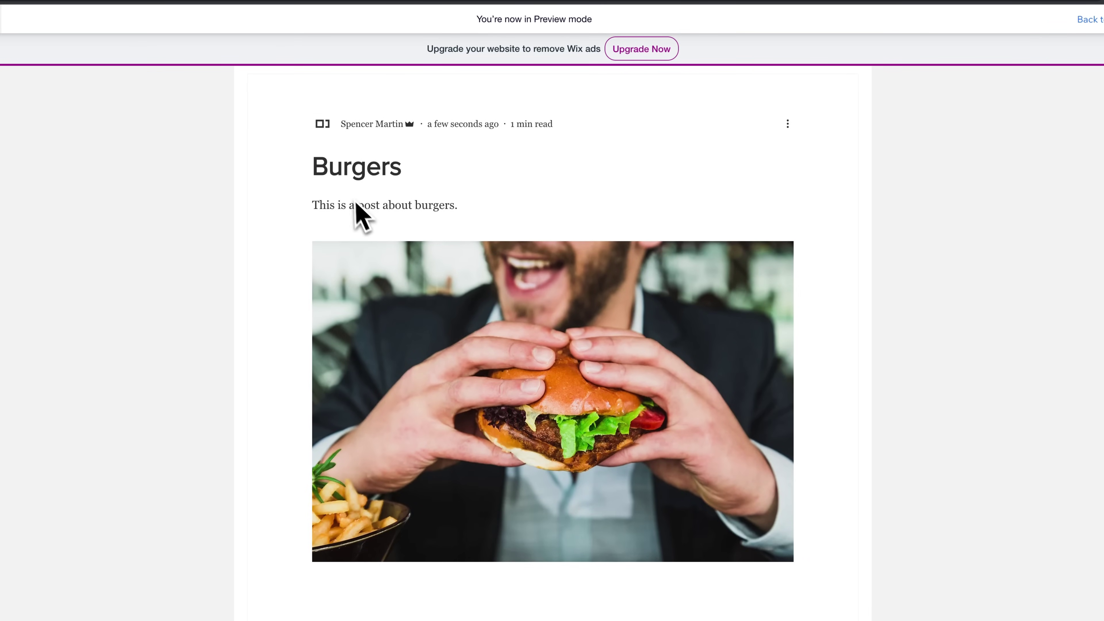
{"action": "scroll", "coordinate": [785, 294], "scroll_direction": "down", "scroll_amount": 1}
{"action": "scroll", "coordinate": [839, 295], "scroll_direction": "down", "scroll_amount": 7}
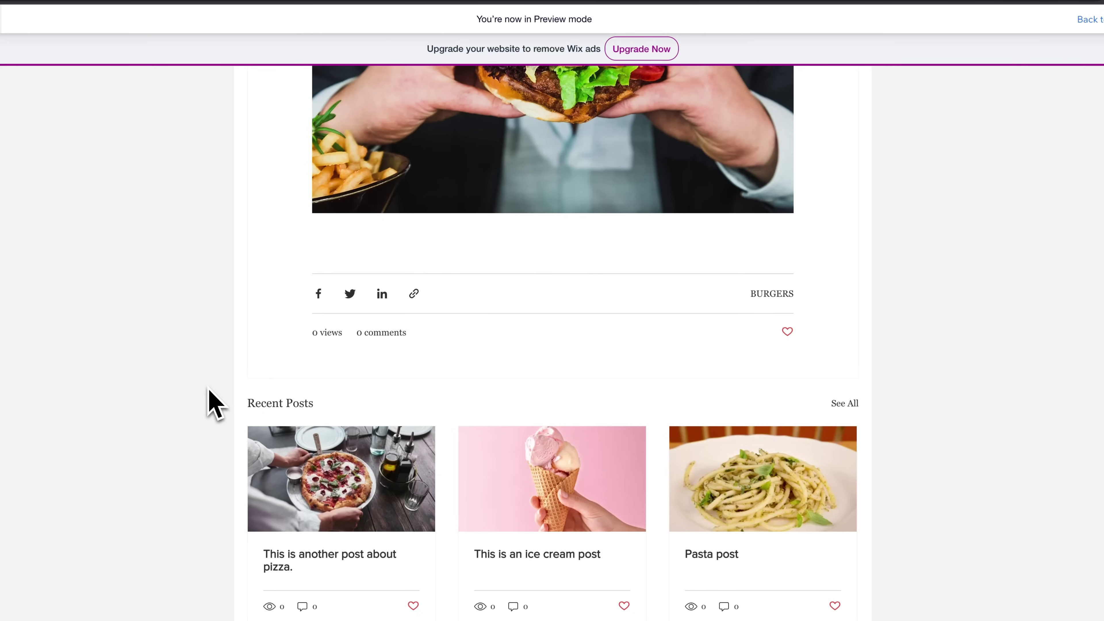
{"action": "scroll", "coordinate": [172, 397], "scroll_direction": "down", "scroll_amount": 3}
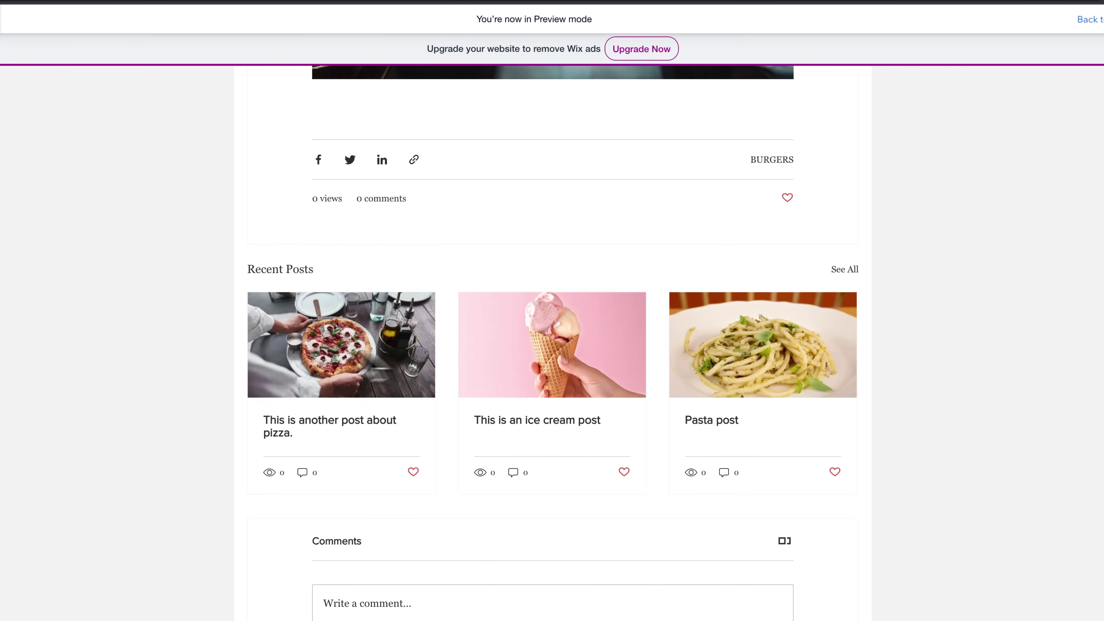
{"action": "scroll", "coordinate": [247, 357], "scroll_direction": "up", "scroll_amount": 10}
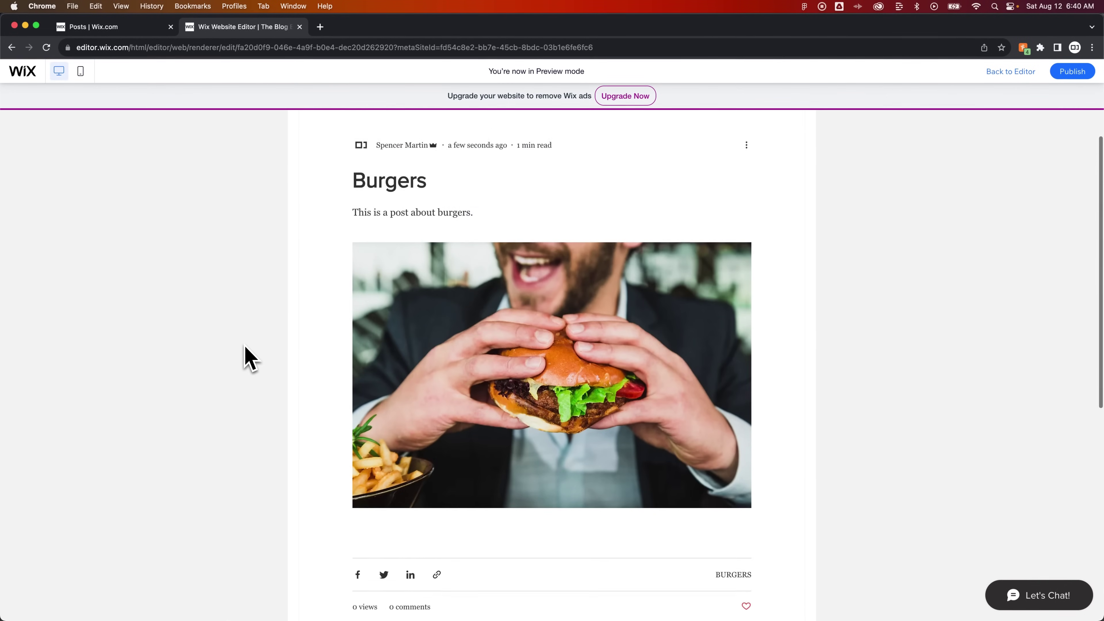
{"action": "scroll", "coordinate": [247, 357], "scroll_direction": "up", "scroll_amount": 3}
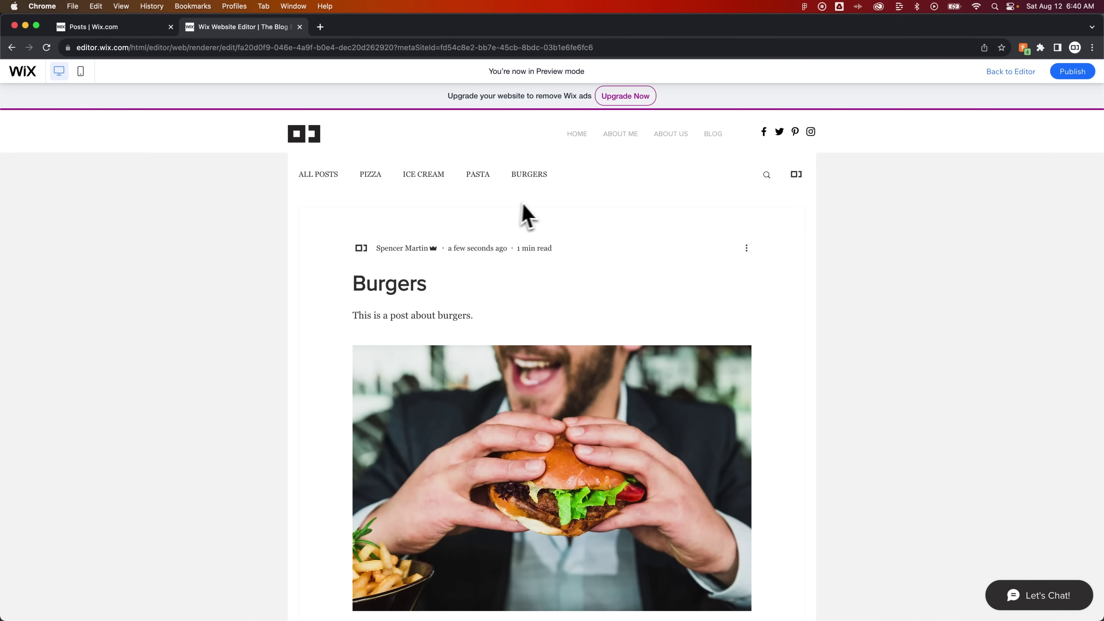
{"action": "left_click", "coordinate": [327, 174]}
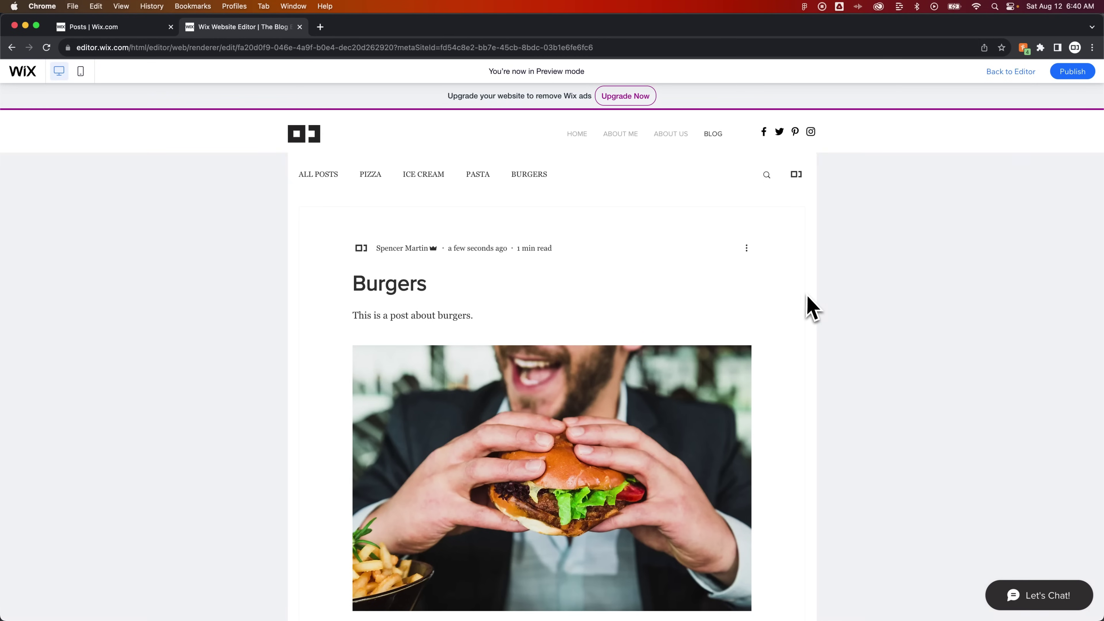